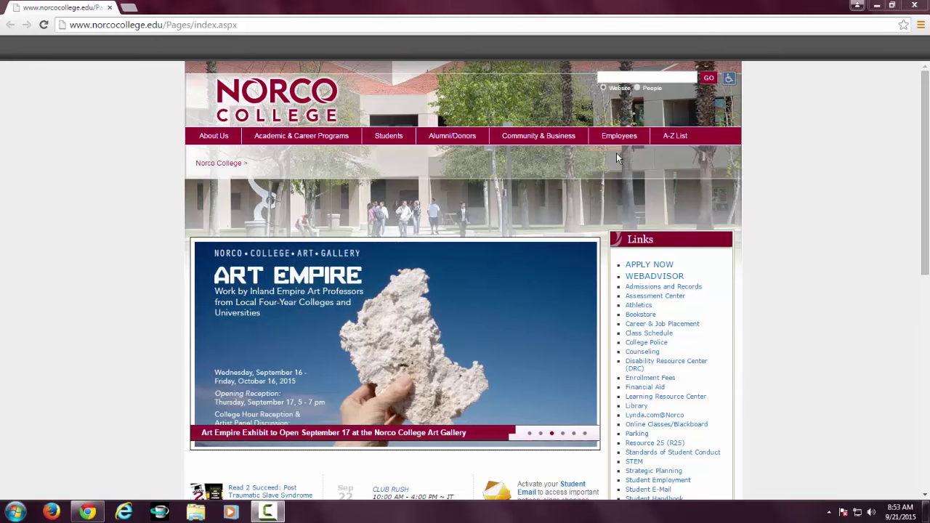
Open the Faculty page under Employees and scroll down to the Academic Senate links.
{"action": "mouse_move", "coordinate": [617, 145]}
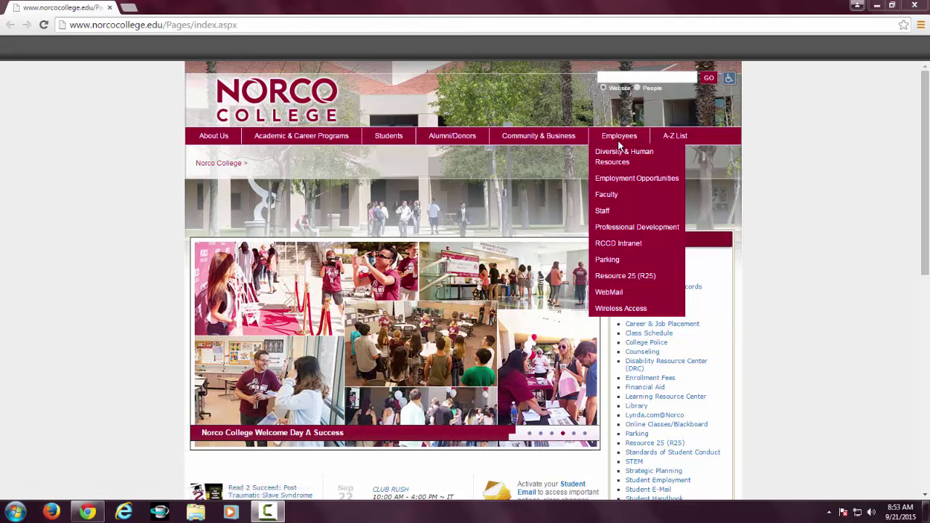
{"action": "left_click", "coordinate": [612, 196]}
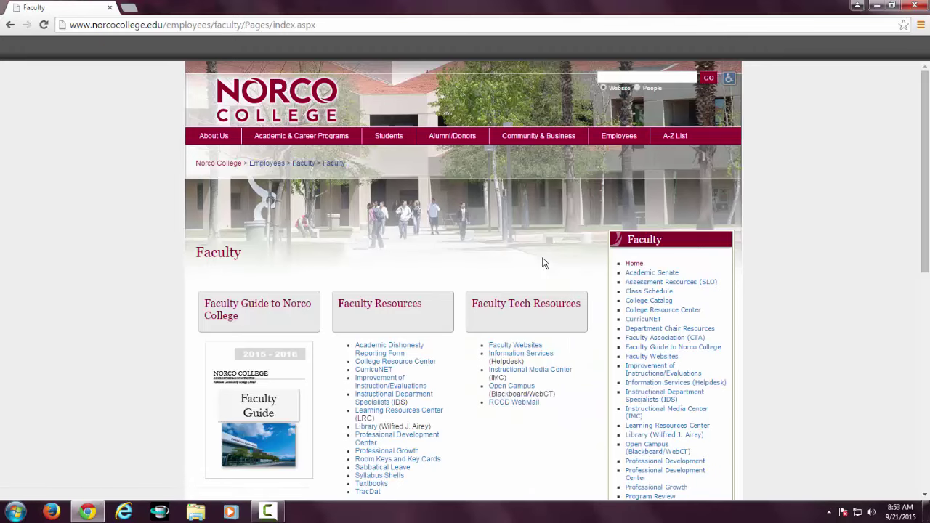
{"action": "scroll", "coordinate": [503, 394], "scroll_direction": "down", "scroll_amount": 2}
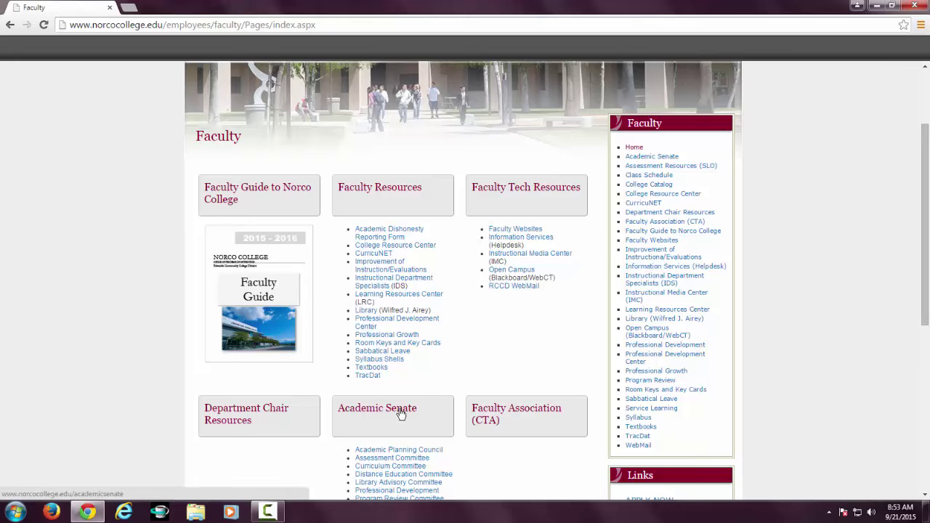
{"action": "scroll", "coordinate": [400, 412], "scroll_direction": "down", "scroll_amount": 1}
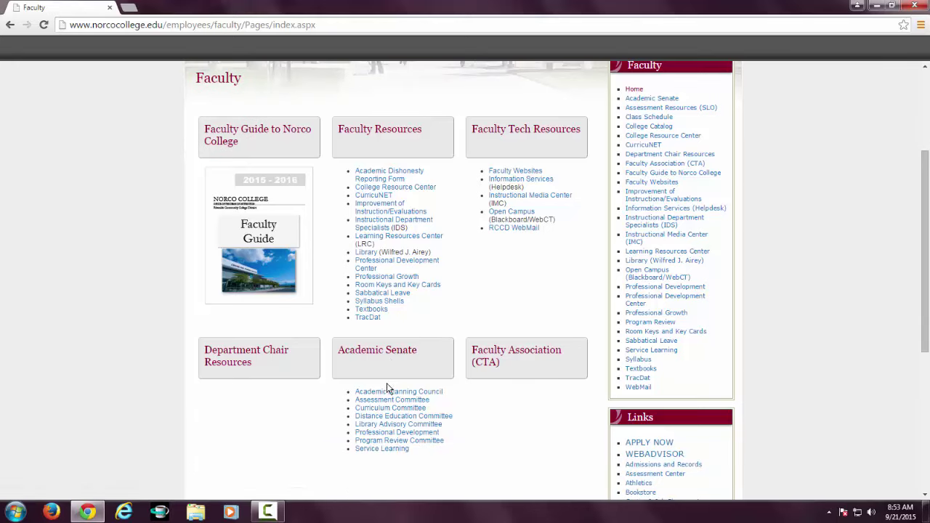
Review the Assessment Committee page to the bottom and launch TracDat in a new tab.
{"action": "left_click", "coordinate": [383, 404]}
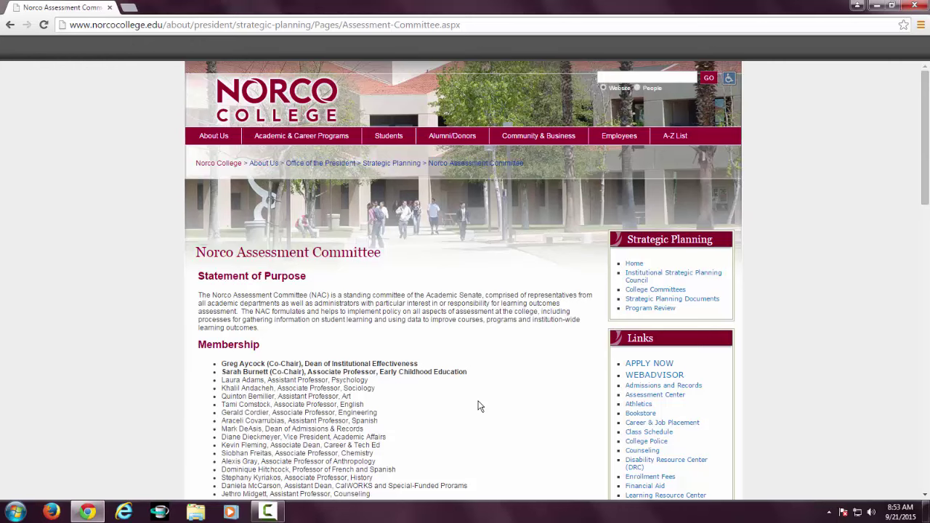
{"action": "scroll", "coordinate": [478, 406], "scroll_direction": "down", "scroll_amount": 1}
{"action": "scroll", "coordinate": [478, 406], "scroll_direction": "down", "scroll_amount": 4}
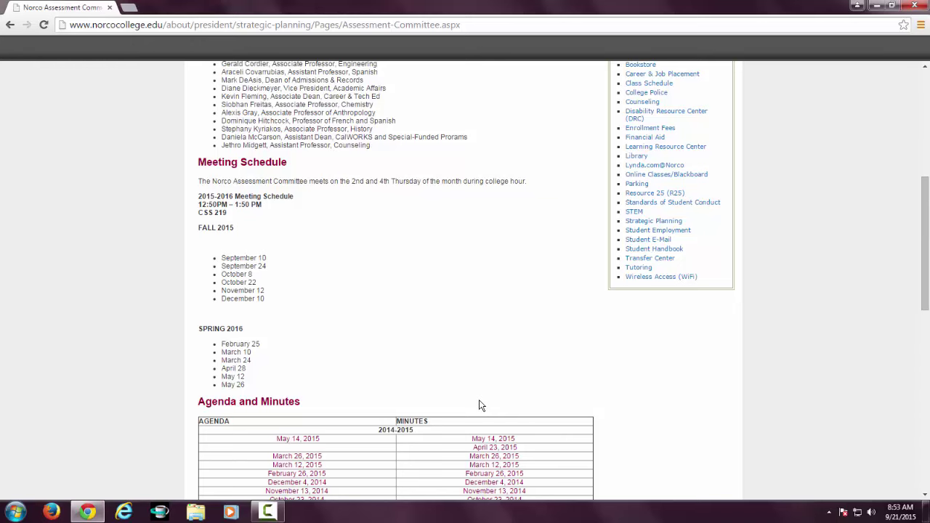
{"action": "scroll", "coordinate": [478, 404], "scroll_direction": "down", "scroll_amount": 3}
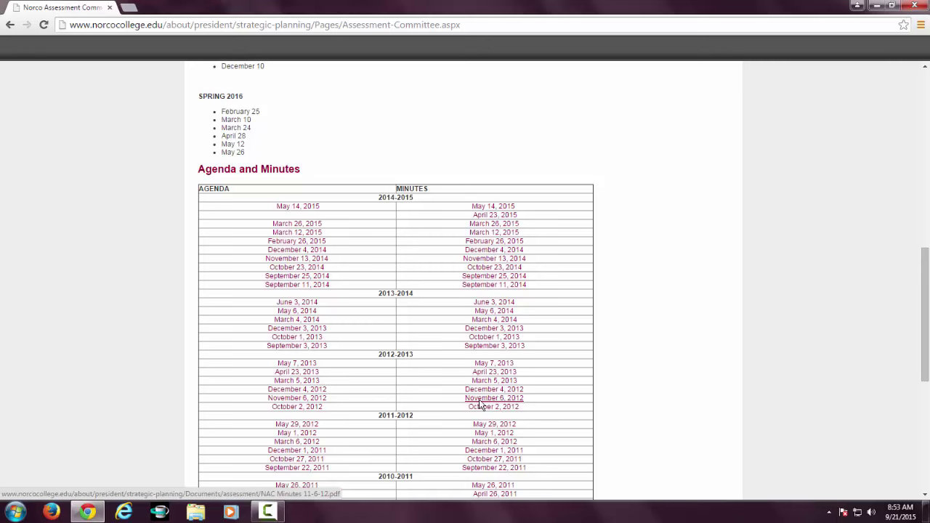
{"action": "scroll", "coordinate": [478, 405], "scroll_direction": "down", "scroll_amount": 5}
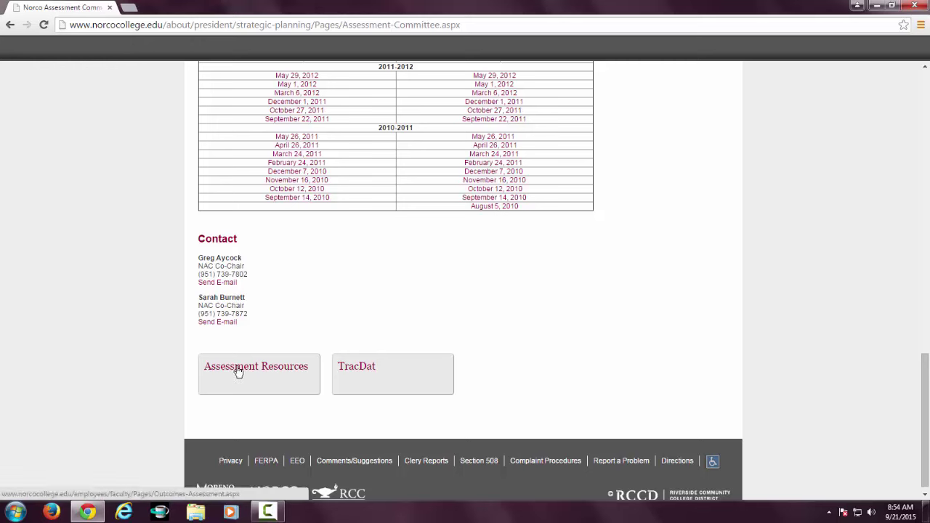
{"action": "left_click", "coordinate": [359, 373]}
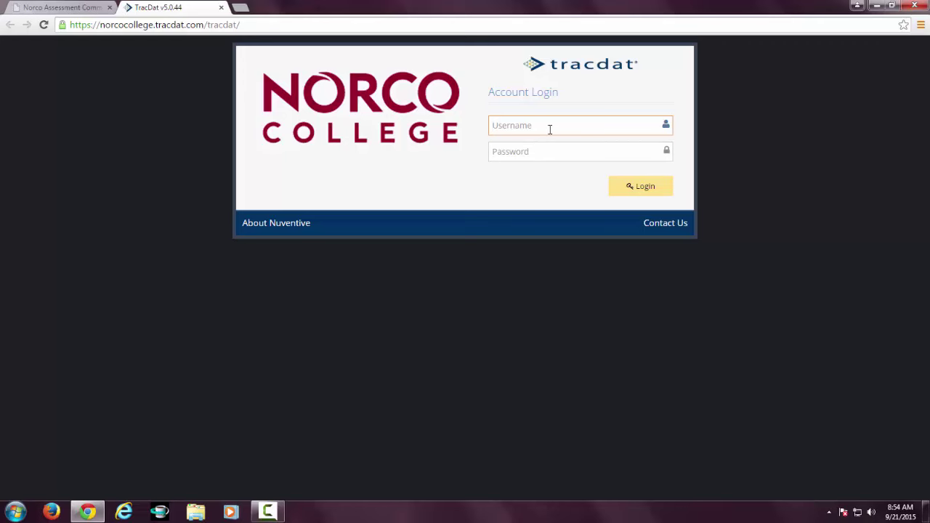
Log in to TracDat with the account username and password.
{"action": "key", "text": "Tab"}
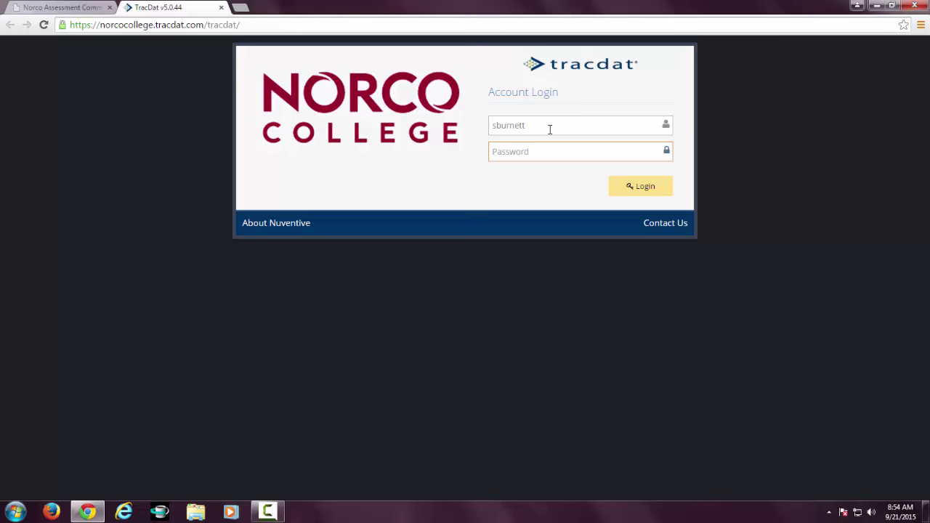
{"action": "type", "text": "•••••••••"}
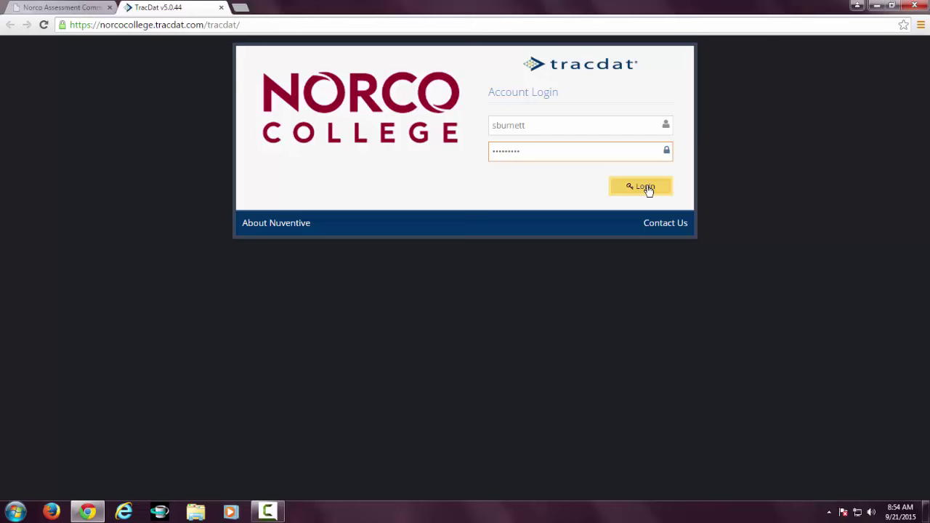
{"action": "left_click", "coordinate": [647, 189]}
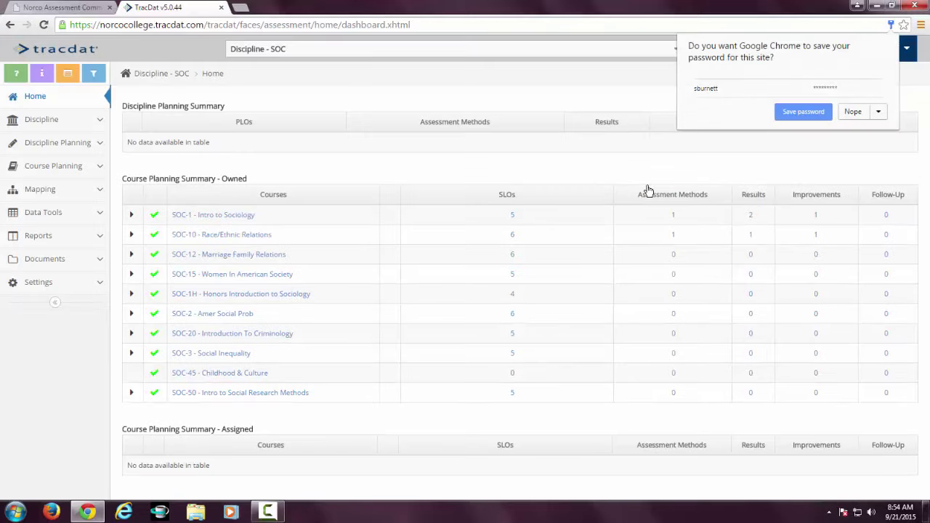
Decline Chrome's offer to save the TracDat password.
{"action": "left_click", "coordinate": [852, 113]}
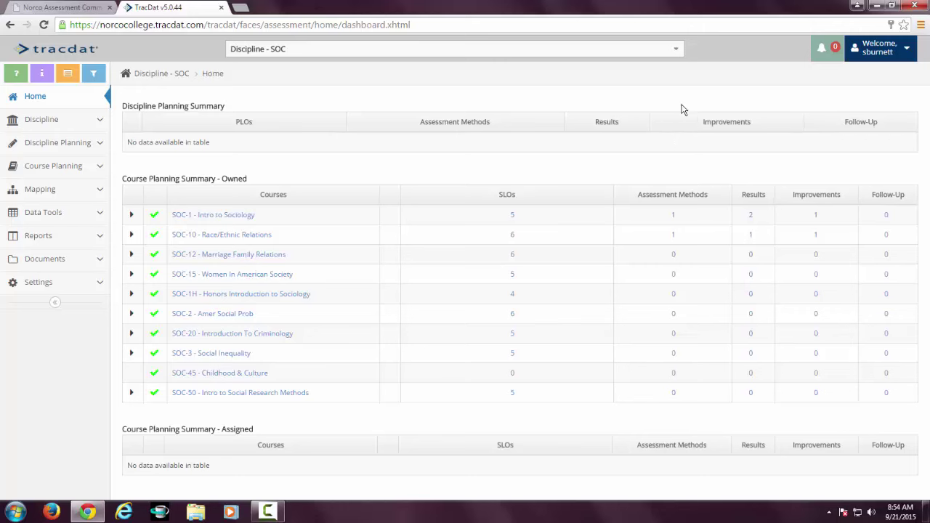
Switch the working unit from the dropdown to Discipline - EAR.
{"action": "left_click", "coordinate": [675, 51]}
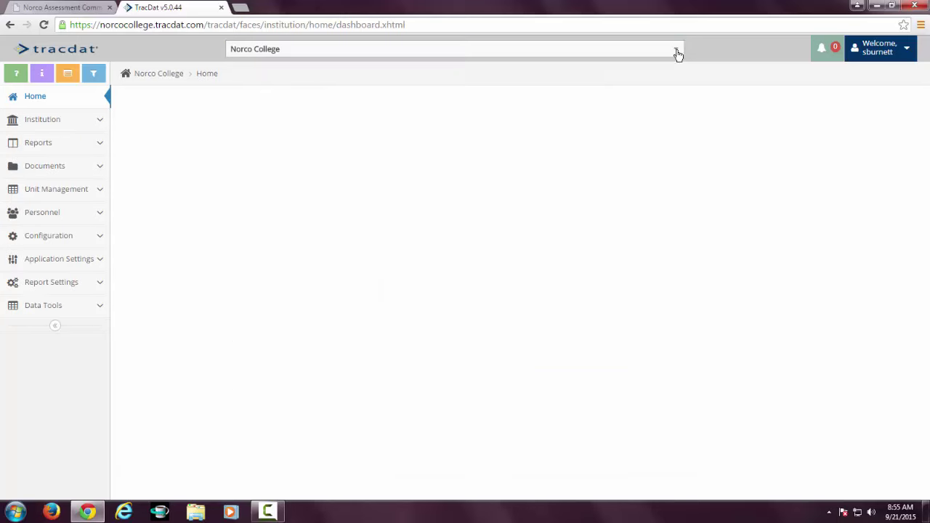
{"action": "left_click", "coordinate": [675, 52]}
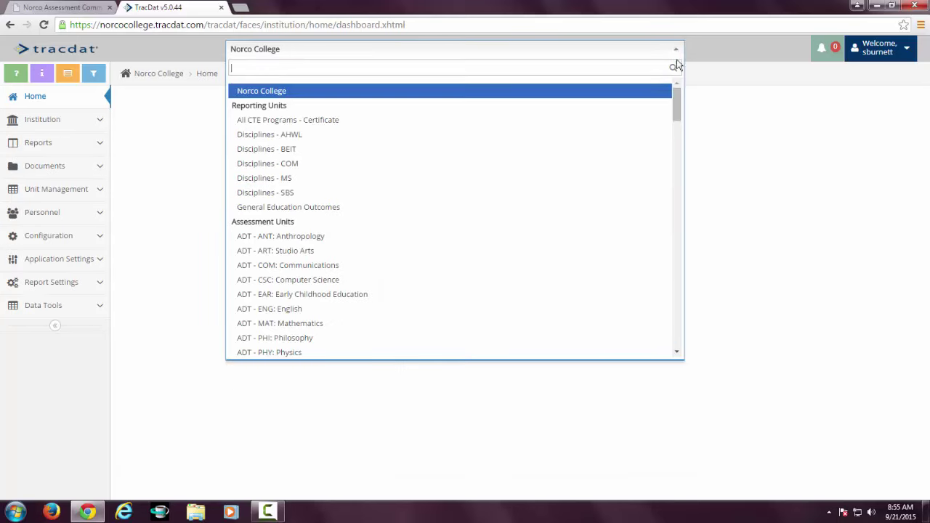
{"action": "left_click_drag", "start_coordinate": [678, 98], "coordinate": [674, 172]}
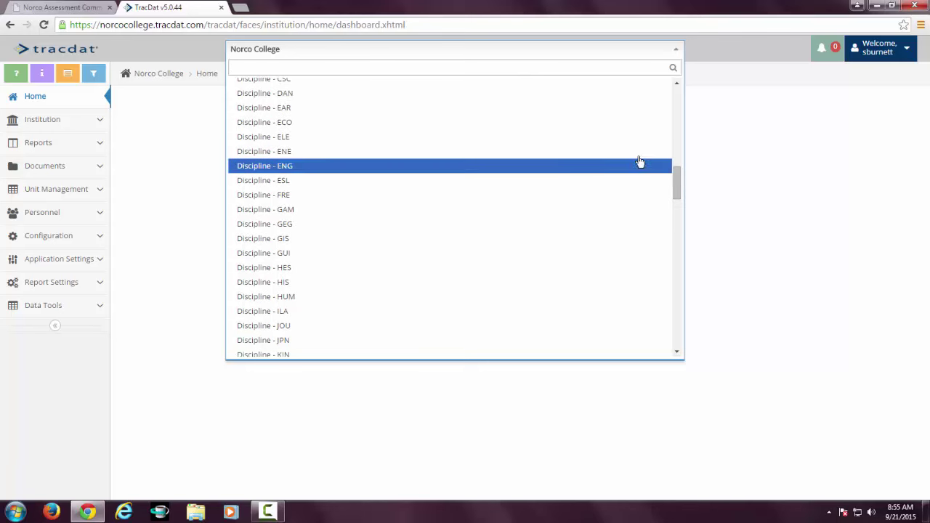
{"action": "left_click", "coordinate": [536, 114]}
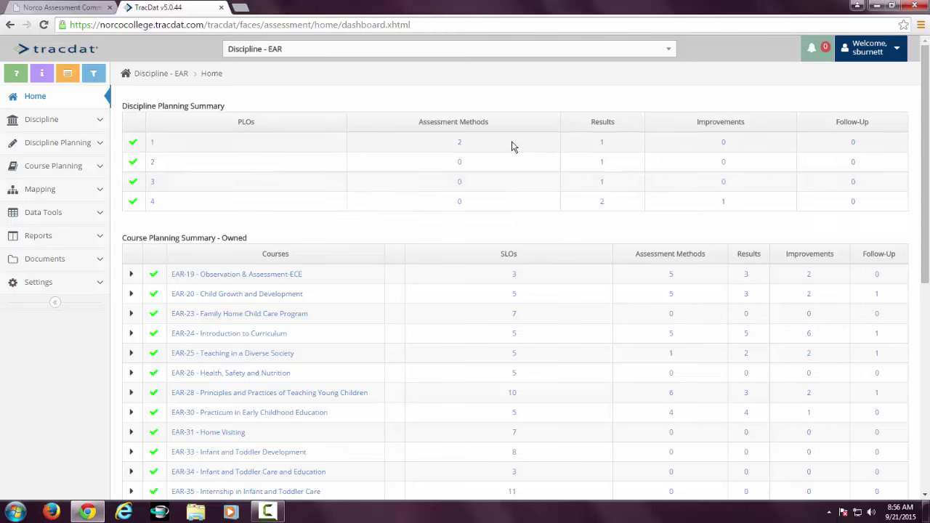
Open the Assessment Methods count for PLO 1 on the EAR dashboard.
{"action": "left_click", "coordinate": [460, 143]}
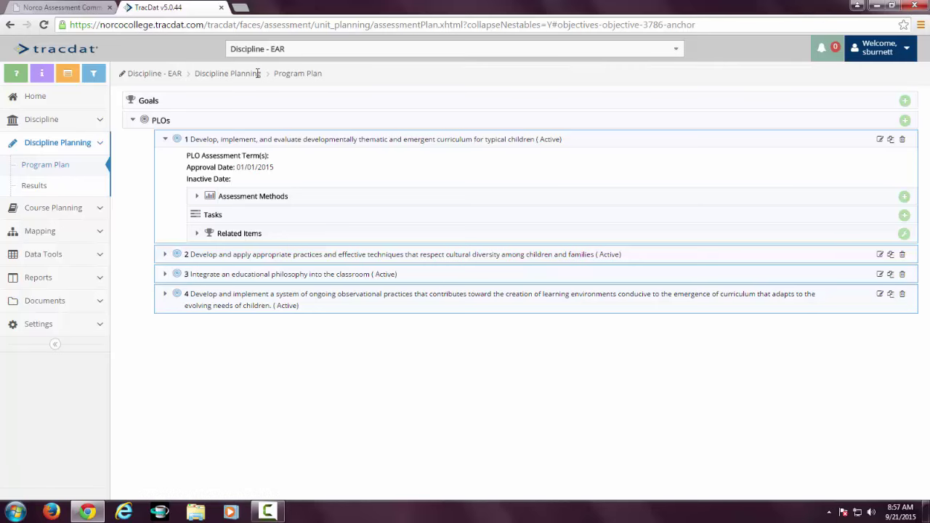
Return to the EAR dashboard and view PLO 1 in the program plan.
{"action": "left_click", "coordinate": [11, 26]}
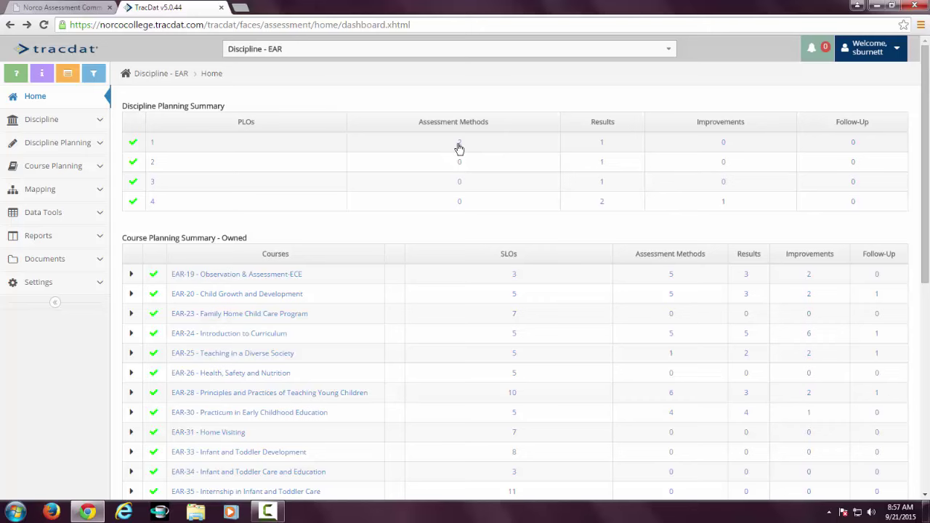
{"action": "left_click", "coordinate": [153, 143]}
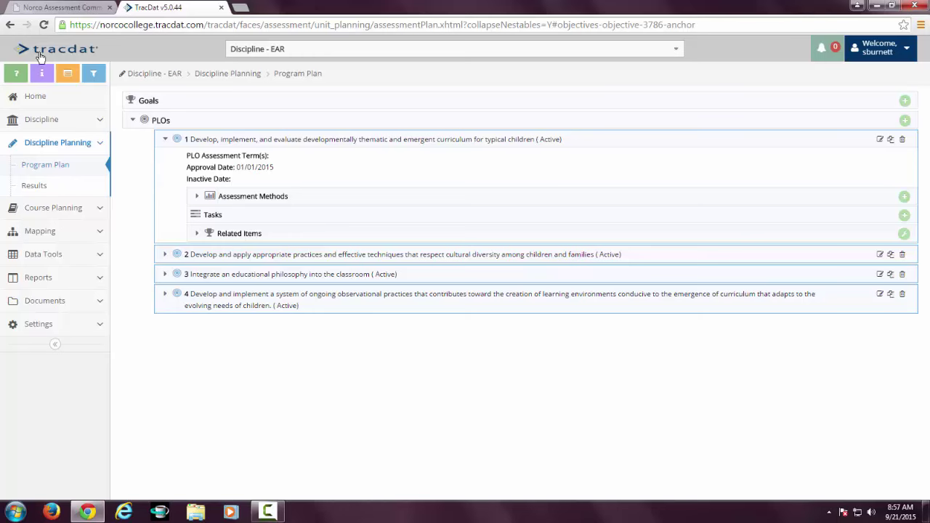
{"action": "left_click", "coordinate": [10, 26]}
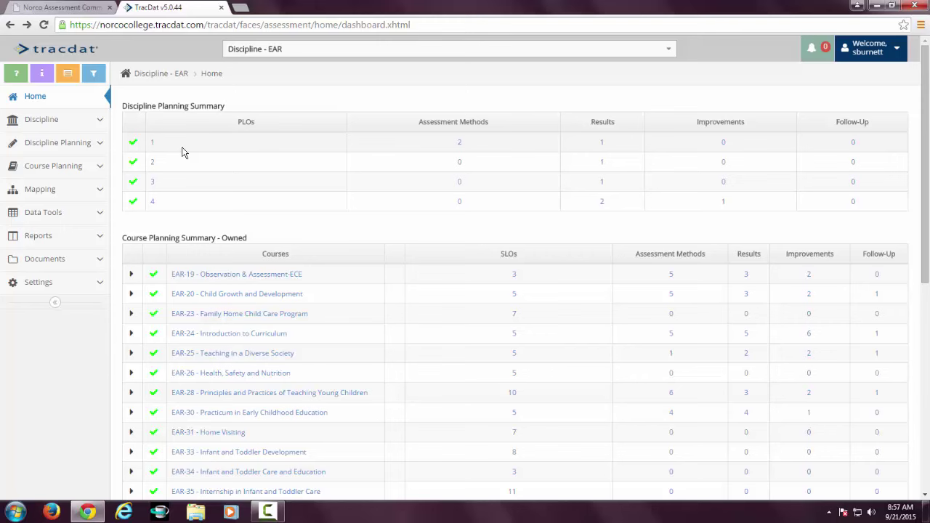
Review PLO 1's results, expanding the objective-related result, then return to Home.
{"action": "left_click", "coordinate": [602, 143]}
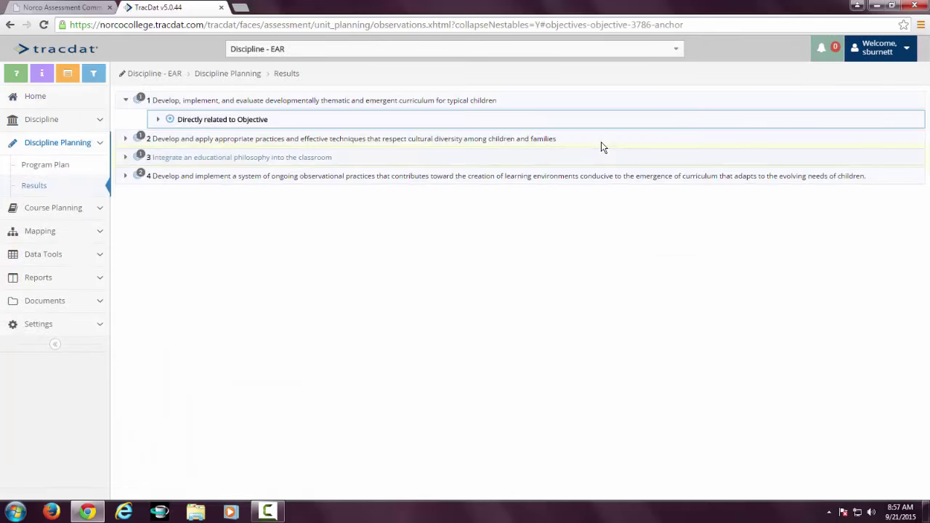
{"action": "left_click", "coordinate": [158, 120]}
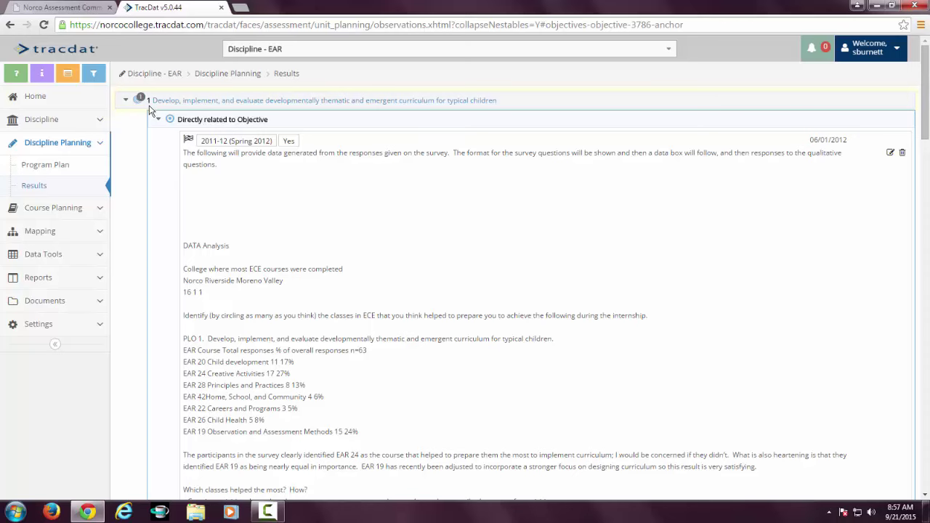
{"action": "left_click", "coordinate": [36, 99]}
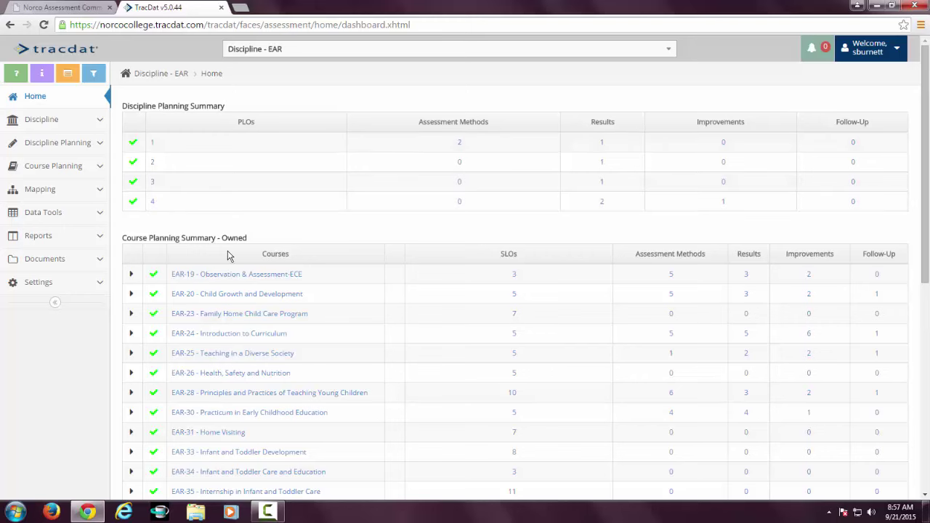
Browse the Course Planning Summary and open the SLOs of EAR-28 Principles and Practices of Teaching Young Children.
{"action": "scroll", "coordinate": [228, 255], "scroll_direction": "down", "scroll_amount": 3}
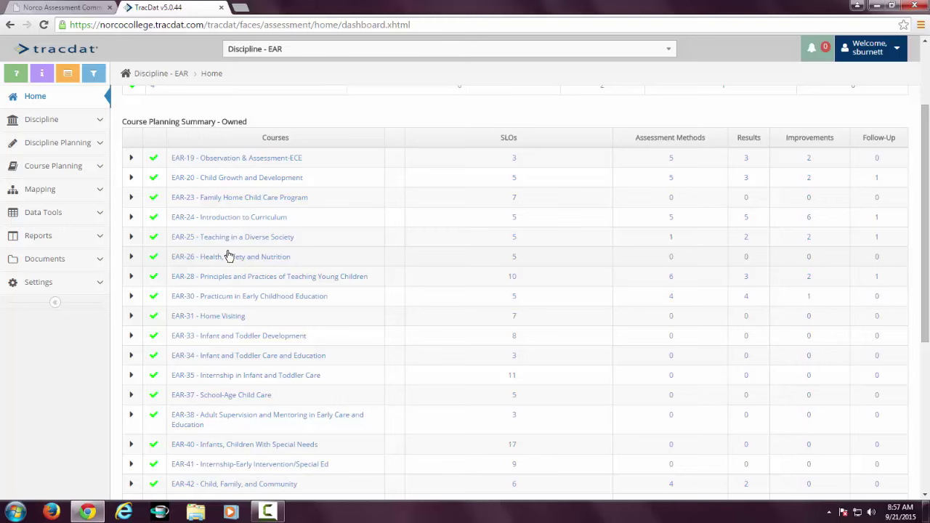
{"action": "scroll", "coordinate": [227, 256], "scroll_direction": "down", "scroll_amount": 2}
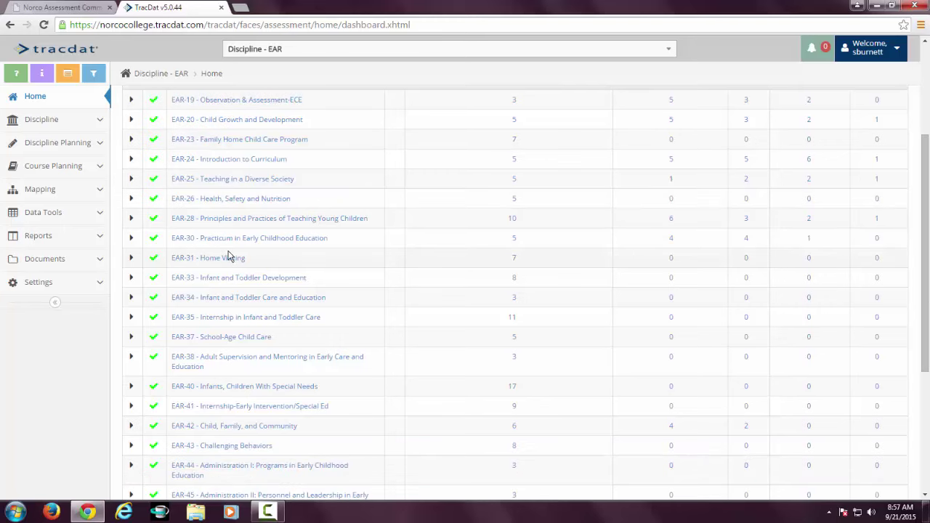
{"action": "scroll", "coordinate": [228, 256], "scroll_direction": "down", "scroll_amount": 5}
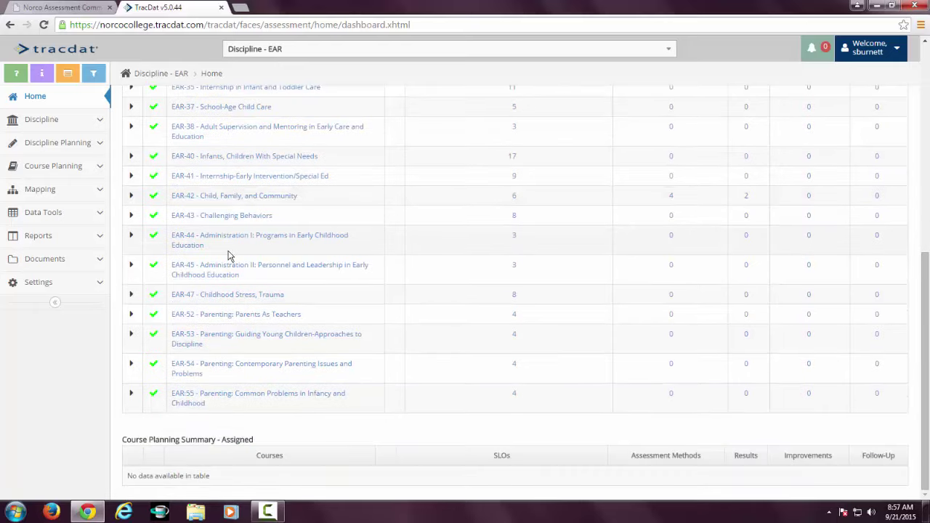
{"action": "scroll", "coordinate": [228, 256], "scroll_direction": "up", "scroll_amount": 9}
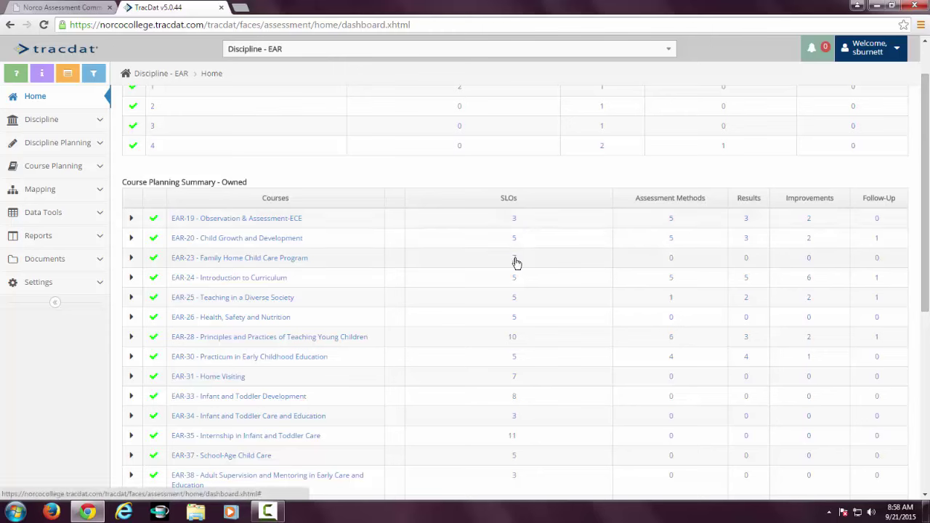
{"action": "left_click", "coordinate": [513, 339]}
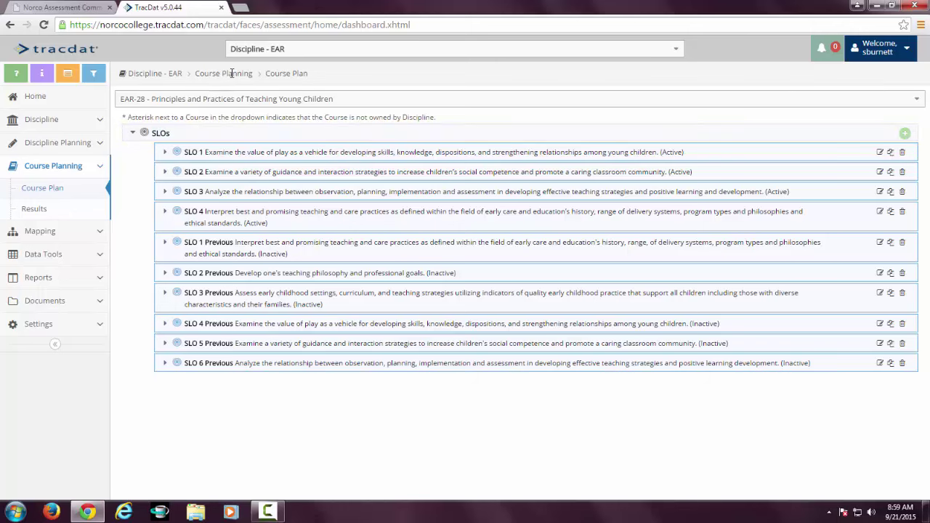
Go back to the Discipline - EAR home dashboard.
{"action": "left_click", "coordinate": [11, 26]}
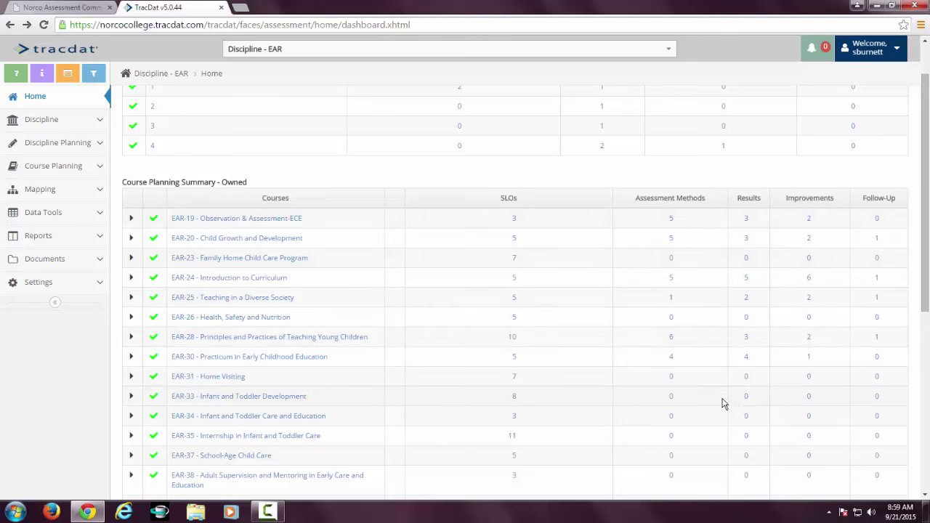
Open the EAR-19 course plan and expand SLO 1, SLO 2 and SLO 3.
{"action": "left_click", "coordinate": [671, 220]}
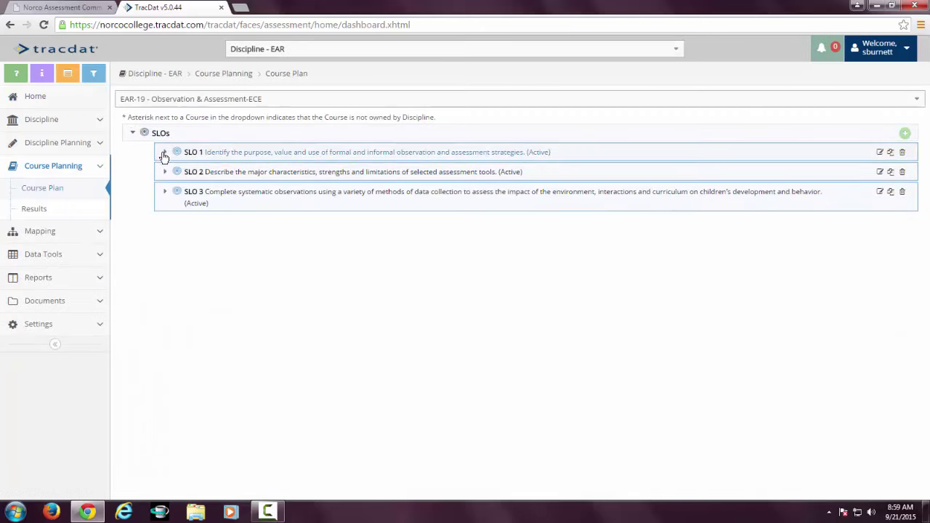
{"action": "left_click", "coordinate": [163, 154]}
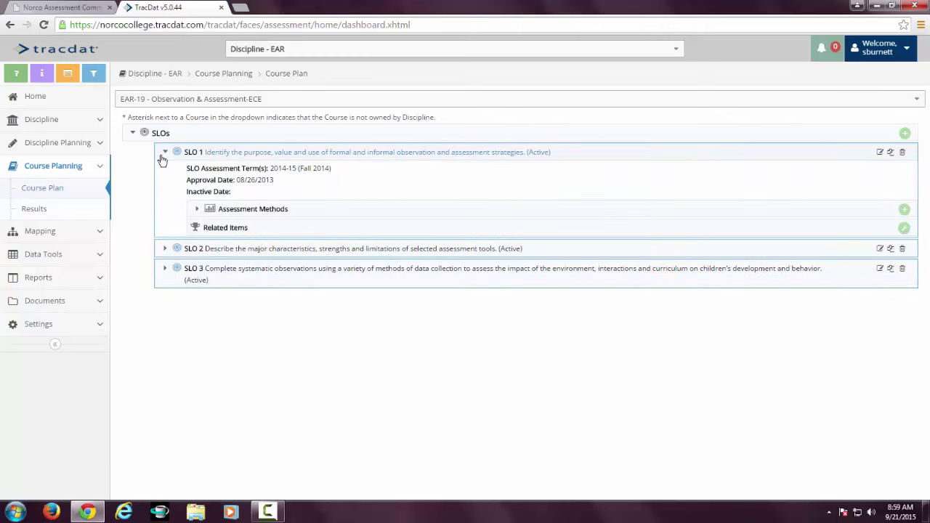
{"action": "left_click", "coordinate": [164, 250]}
{"action": "left_click", "coordinate": [166, 347]}
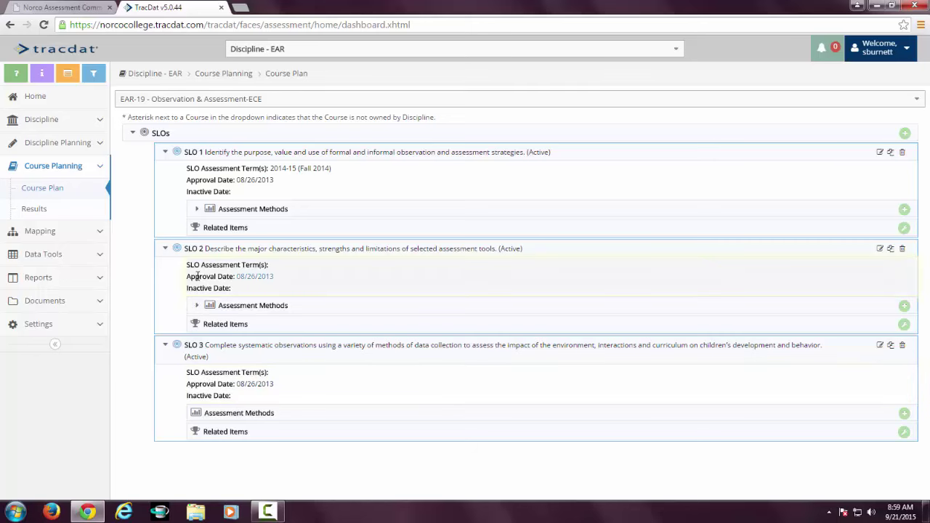
Review each of SLO 1's Written Assignment and Performance methods, then collapse the methods list.
{"action": "left_click", "coordinate": [197, 211]}
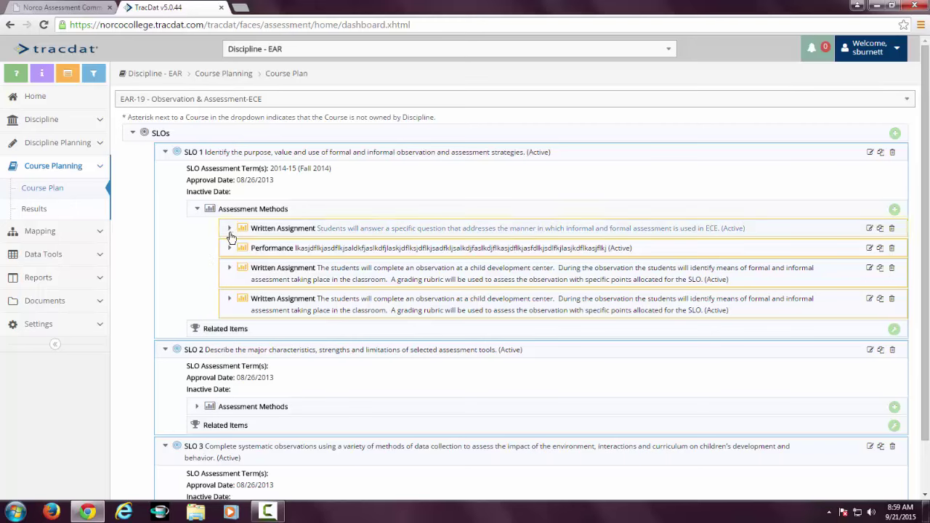
{"action": "left_click", "coordinate": [229, 229]}
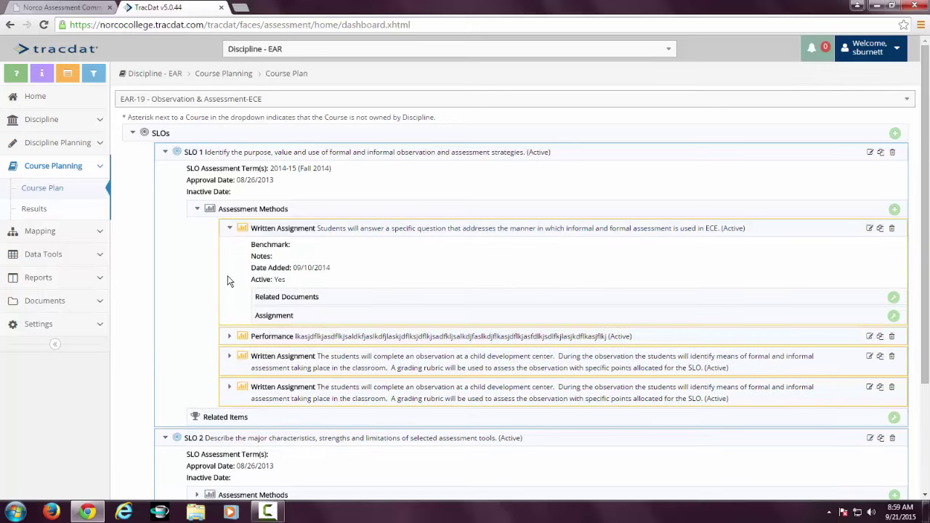
{"action": "left_click", "coordinate": [230, 337]}
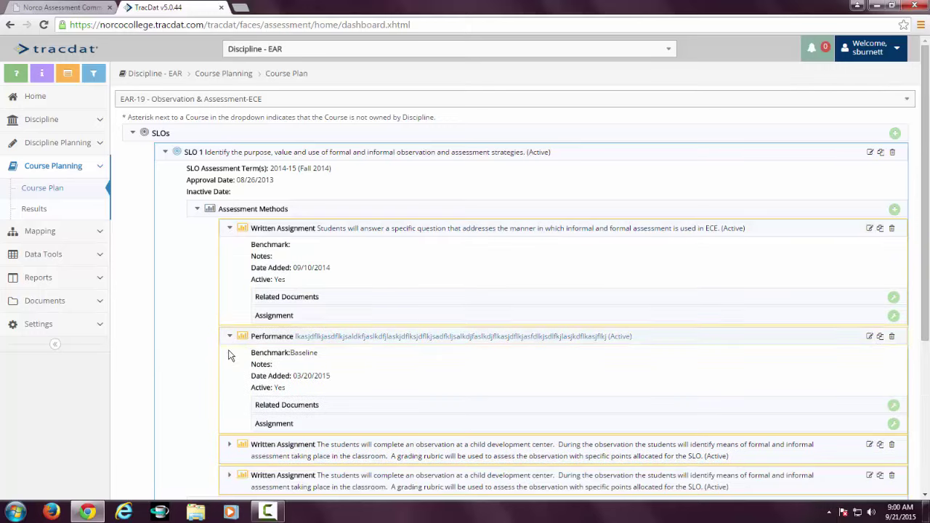
{"action": "scroll", "coordinate": [203, 380], "scroll_direction": "down", "scroll_amount": 1}
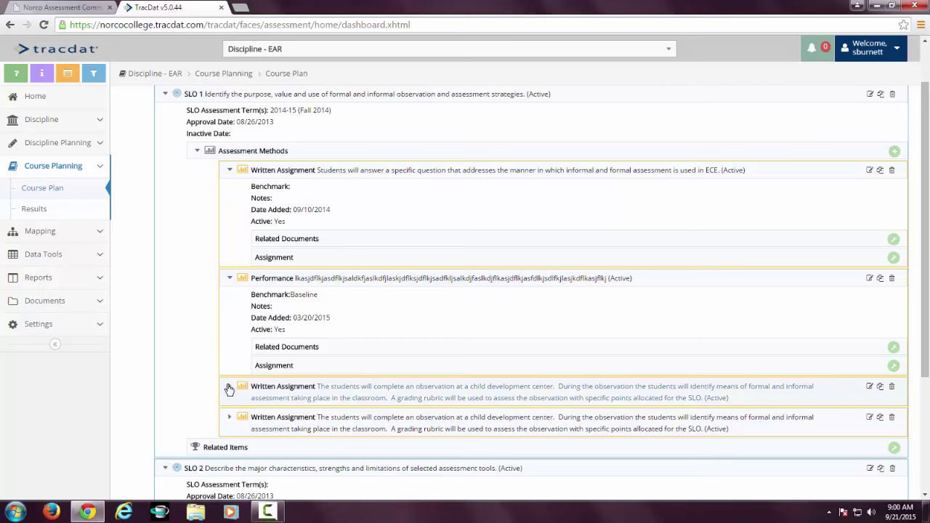
{"action": "left_click", "coordinate": [230, 386]}
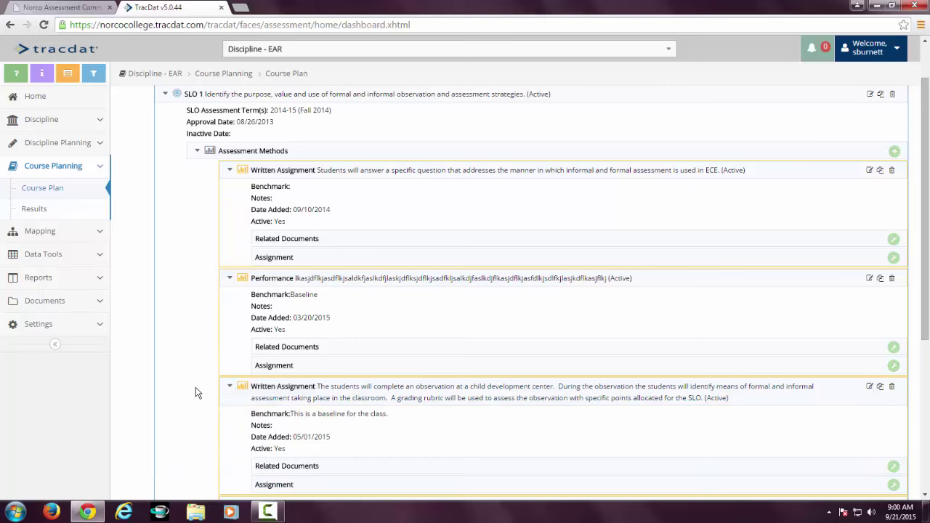
{"action": "left_click", "coordinate": [229, 172]}
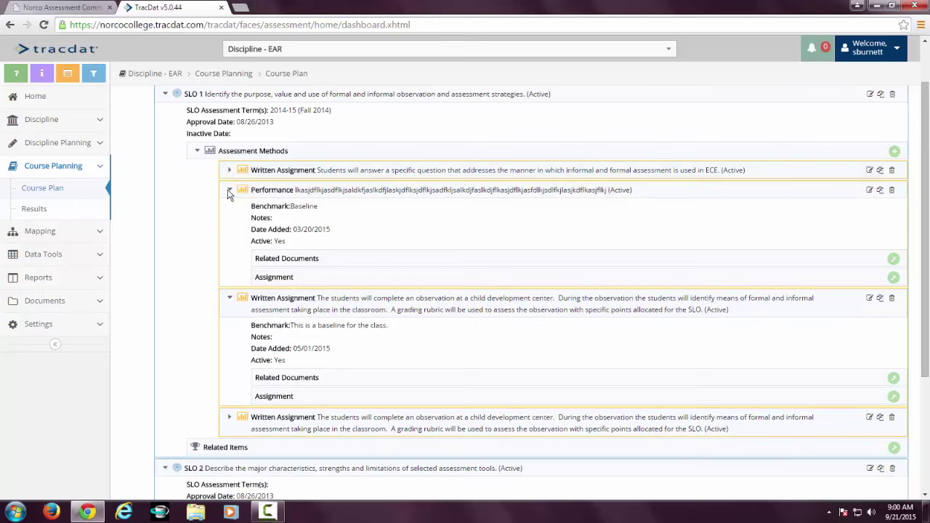
{"action": "left_click", "coordinate": [230, 190]}
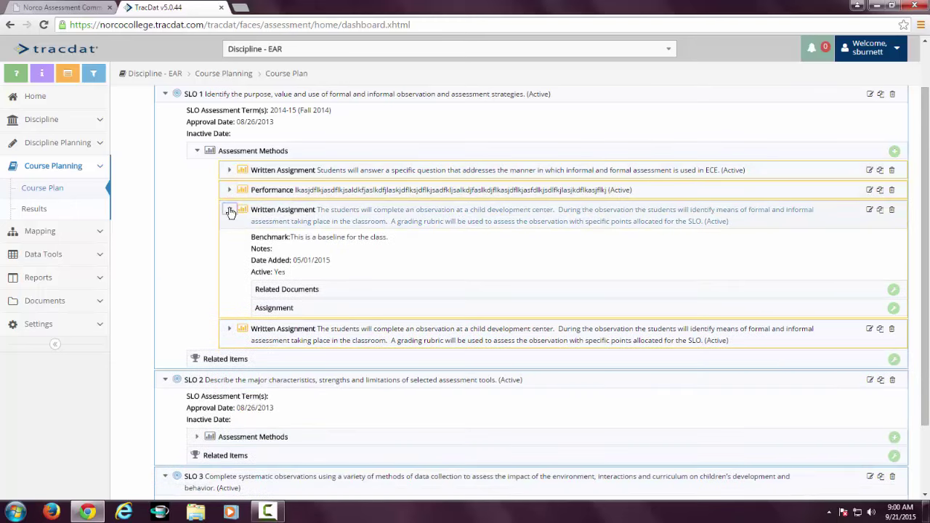
{"action": "left_click", "coordinate": [229, 210]}
{"action": "left_click", "coordinate": [229, 241]}
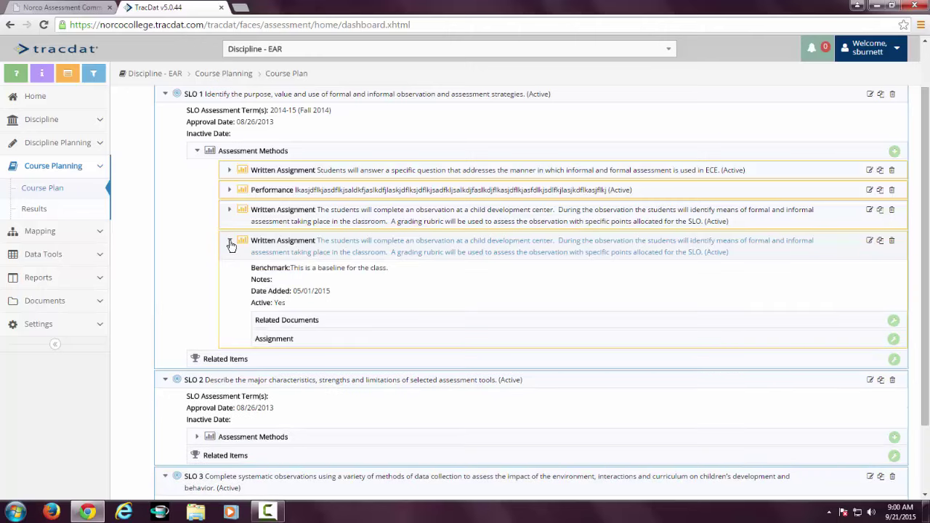
{"action": "left_click", "coordinate": [198, 149]}
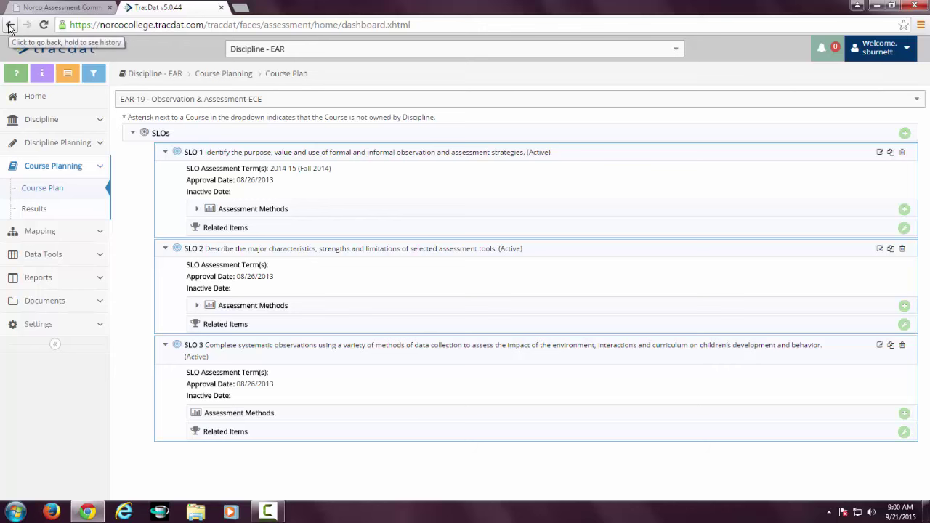
Go back to the Discipline - EAR Home dashboard showing EAR-19's 3 SLOs and 5 assessment methods.
{"action": "left_click", "coordinate": [10, 26]}
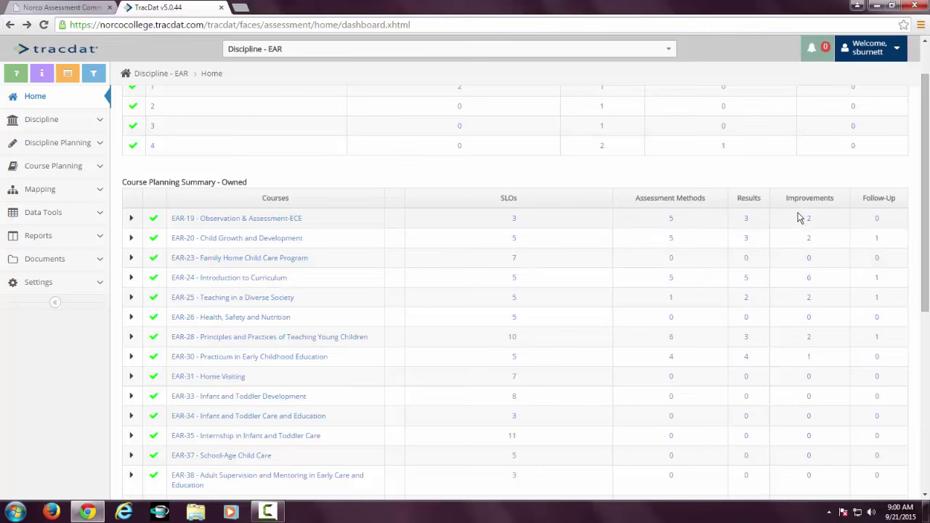
Open EAR-19's results and expand SLO 1's directly related entries (one Fall 2015, two Spring 2015).
{"action": "left_click", "coordinate": [746, 219]}
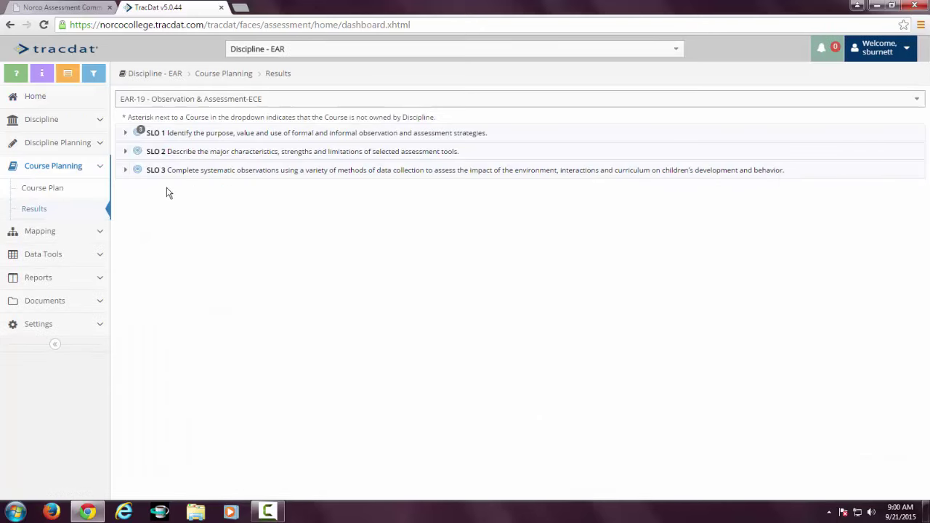
{"action": "left_click", "coordinate": [125, 134]}
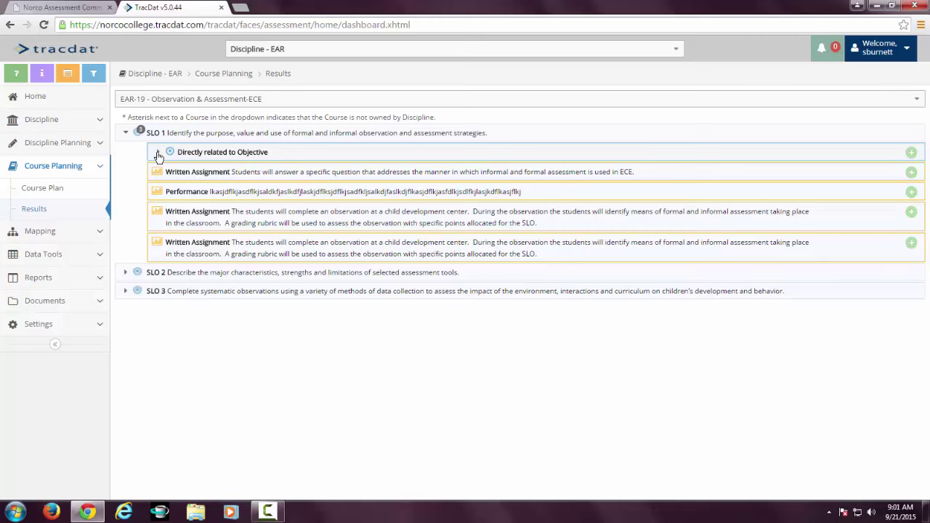
{"action": "left_click", "coordinate": [158, 154]}
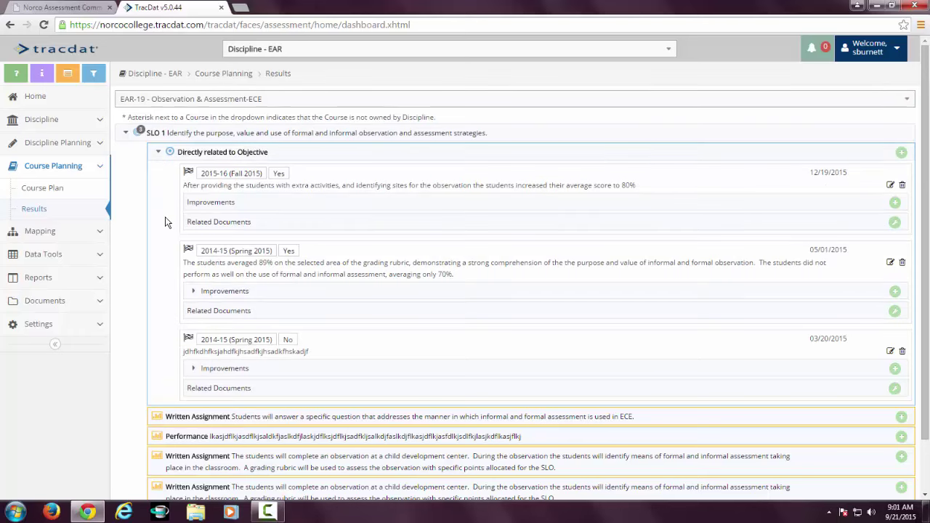
{"action": "scroll", "coordinate": [165, 216], "scroll_direction": "down", "scroll_amount": 2}
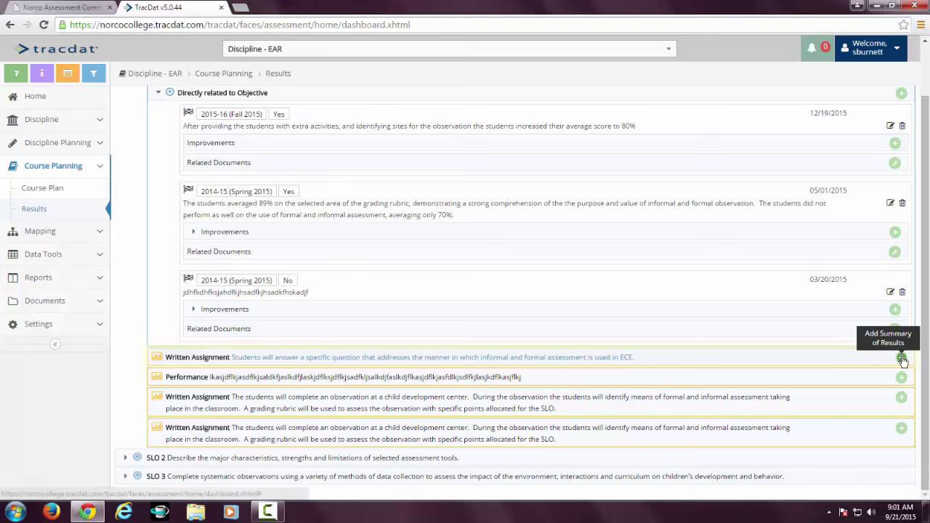
Begin a summary of results for SLO 1's Written Assignment, then abandon it and return Home.
{"action": "left_click", "coordinate": [901, 359]}
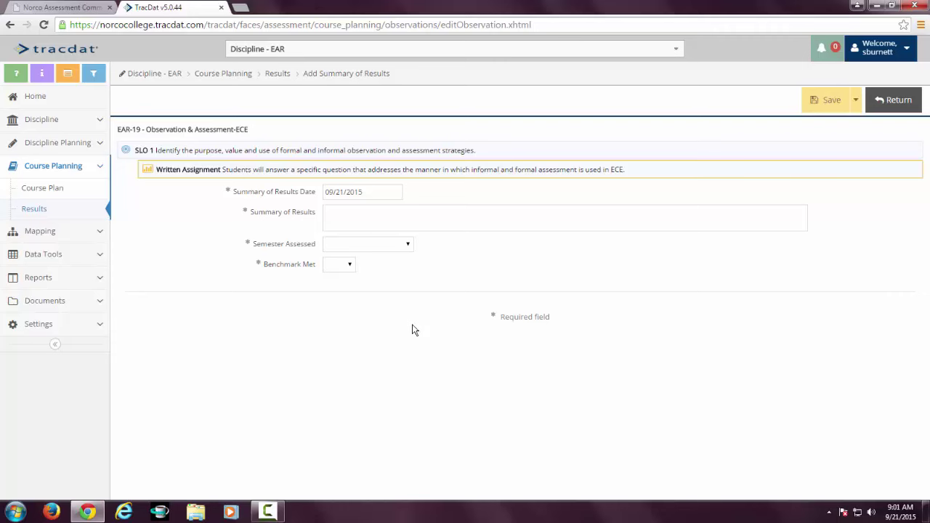
{"action": "left_click", "coordinate": [339, 217]}
{"action": "left_click", "coordinate": [10, 26]}
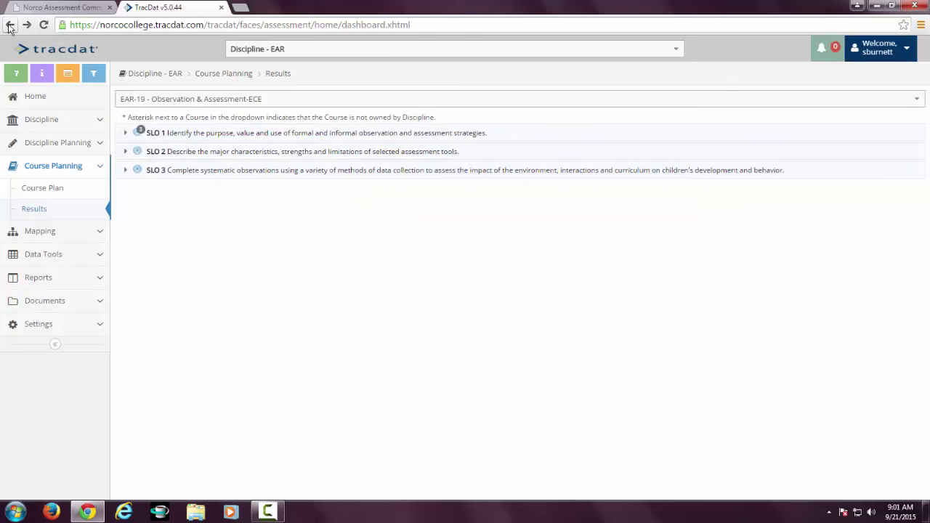
{"action": "left_click", "coordinate": [9, 26]}
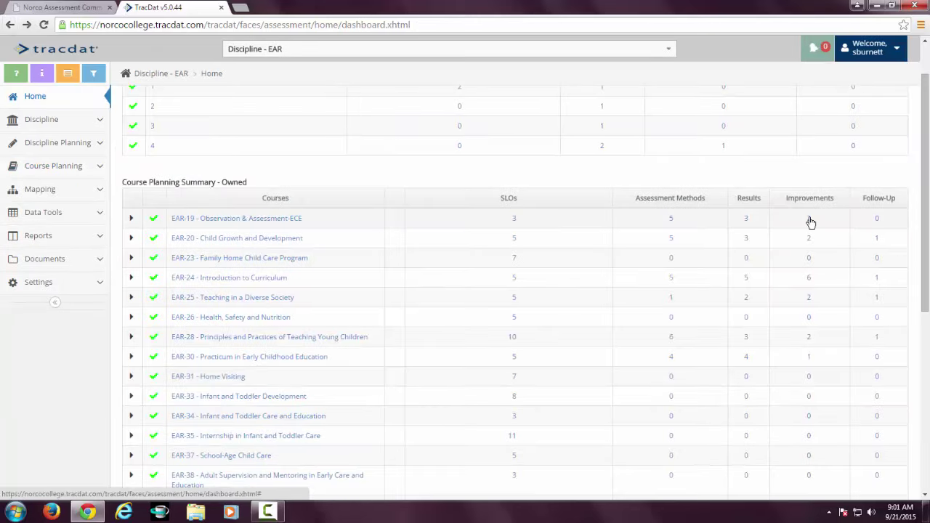
{"action": "left_click", "coordinate": [809, 220]}
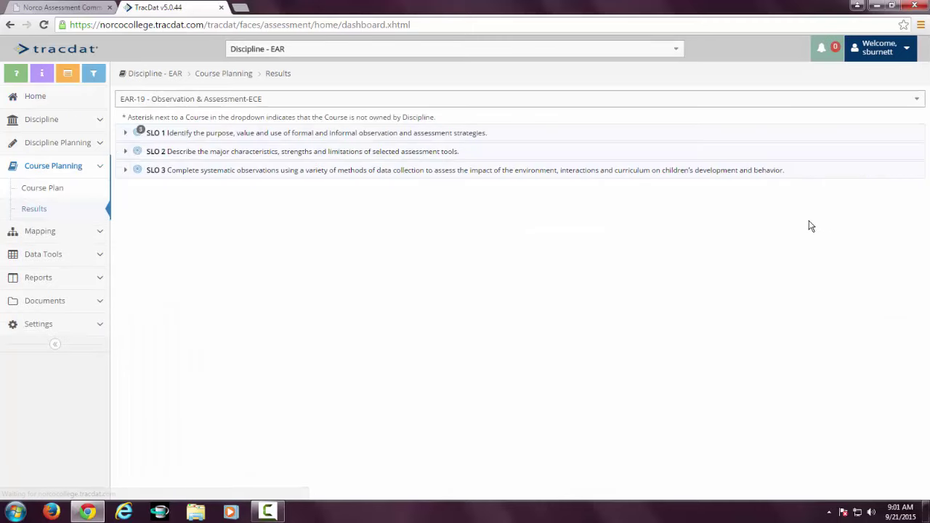
{"action": "left_click", "coordinate": [125, 135]}
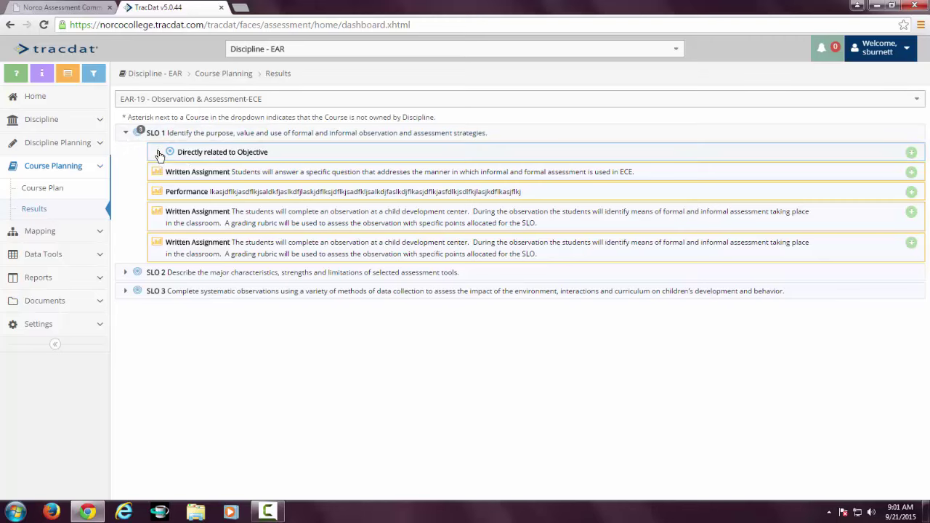
{"action": "left_click", "coordinate": [157, 152]}
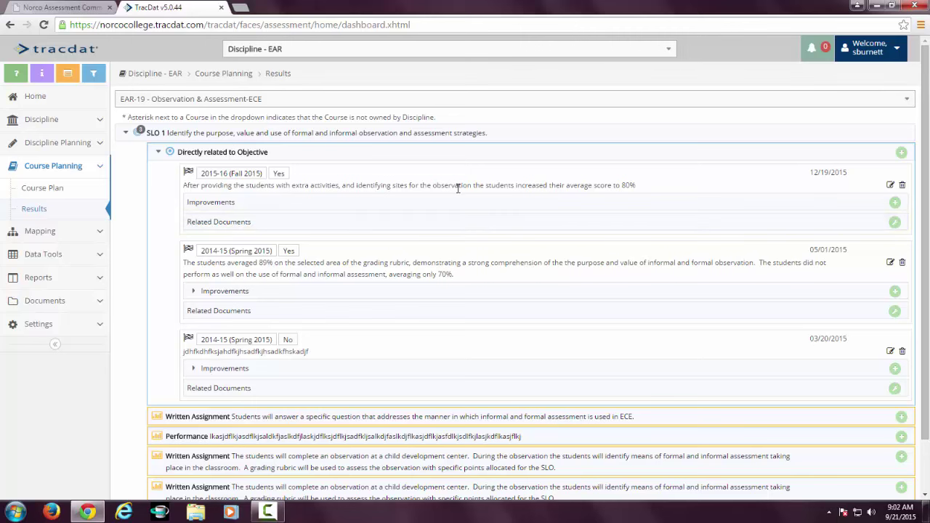
{"action": "left_click", "coordinate": [125, 135]}
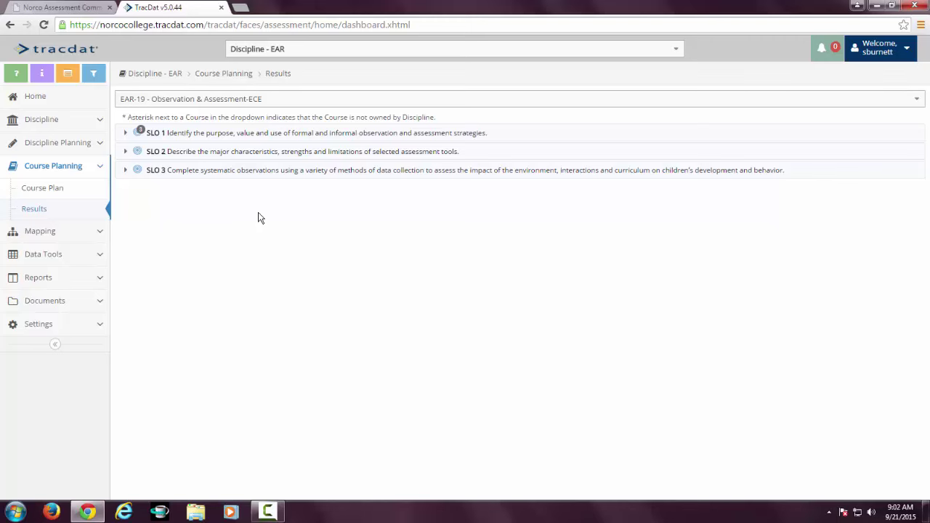
{"action": "left_click", "coordinate": [9, 26]}
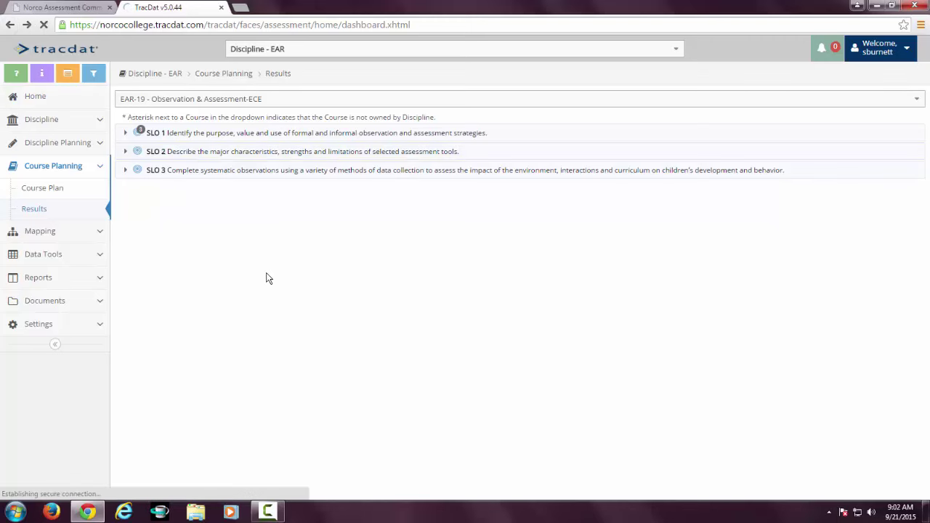
{"action": "left_click", "coordinate": [10, 26]}
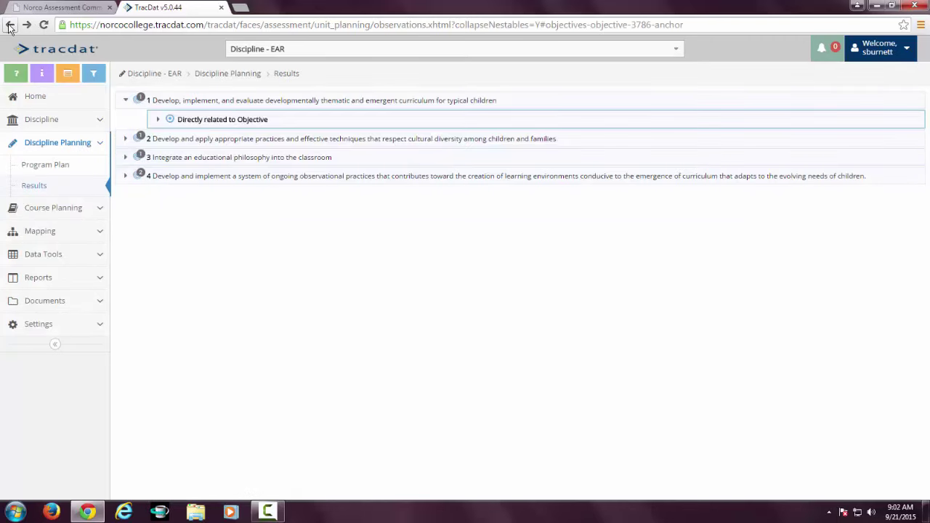
{"action": "left_click", "coordinate": [10, 26]}
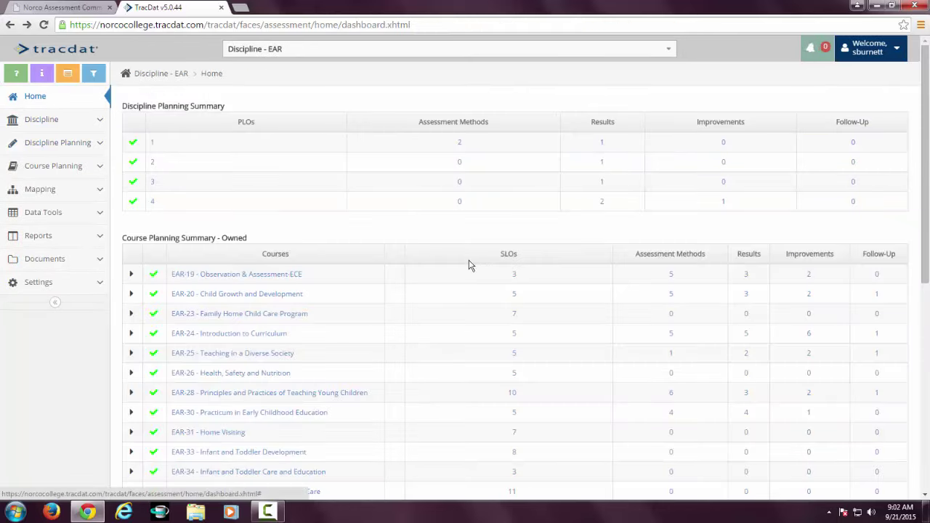
{"action": "scroll", "coordinate": [926, 345], "scroll_direction": "down", "scroll_amount": 2}
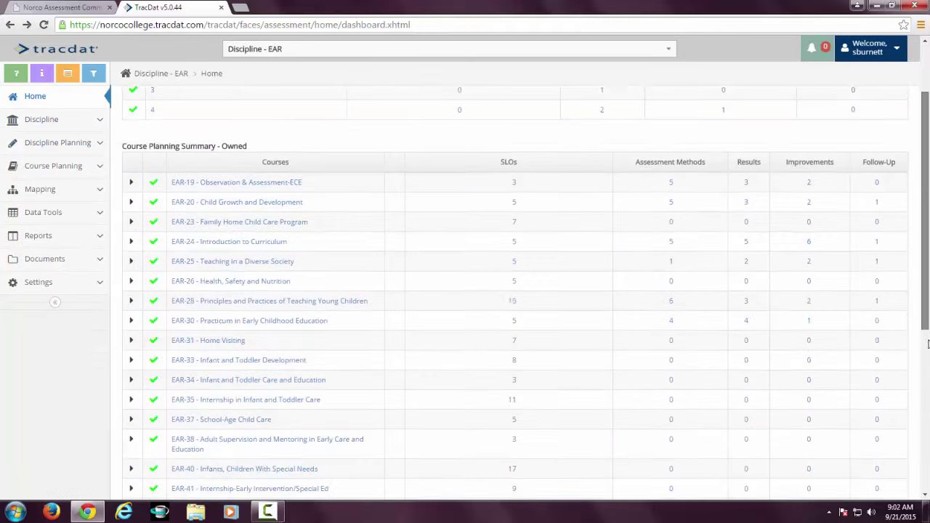
{"action": "scroll", "coordinate": [926, 346], "scroll_direction": "down", "scroll_amount": 5}
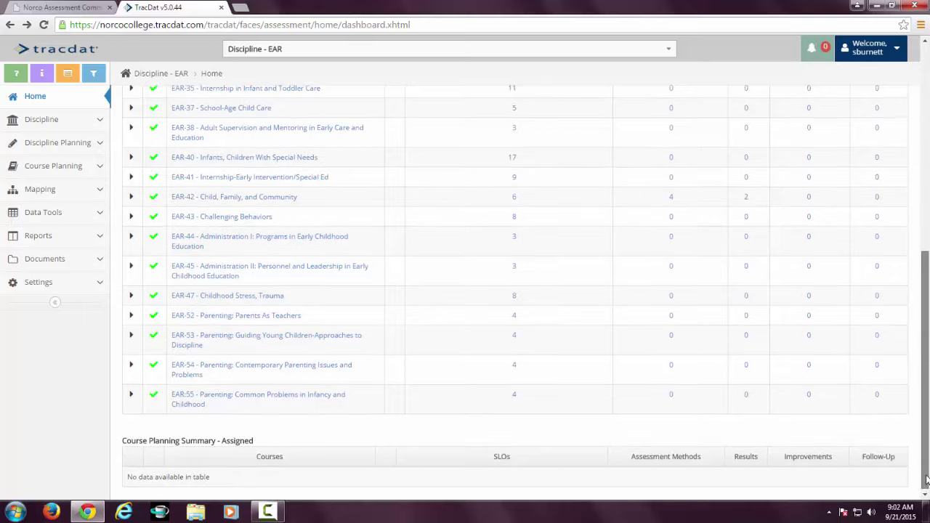
{"action": "scroll", "coordinate": [927, 480], "scroll_direction": "up", "scroll_amount": 4}
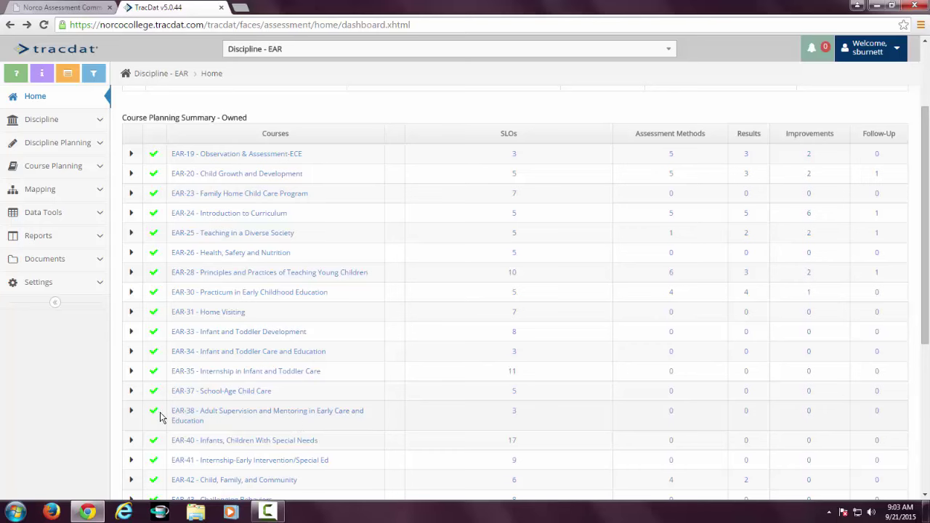
{"action": "scroll", "coordinate": [160, 414], "scroll_direction": "up", "scroll_amount": 3}
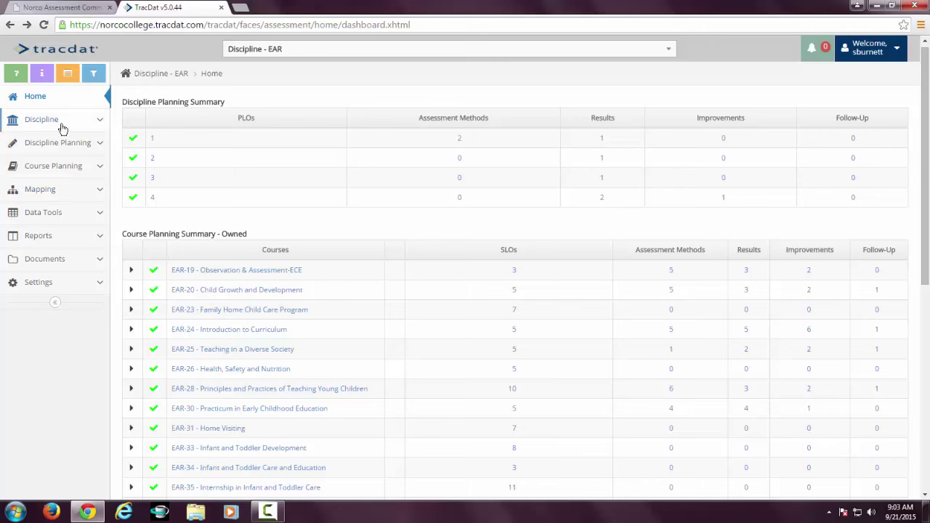
View the EAR discipline's General Information, then its Overdue Assignments page, which lists none.
{"action": "left_click", "coordinate": [101, 122]}
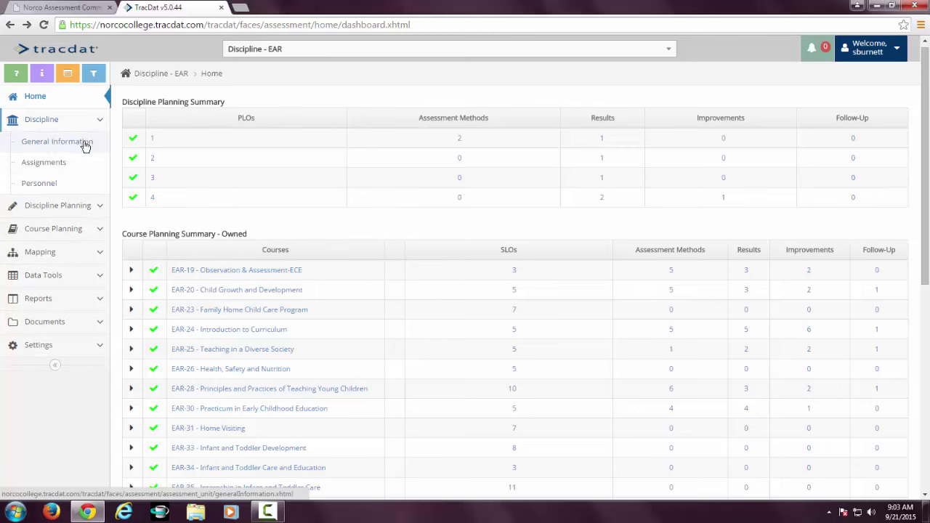
{"action": "left_click", "coordinate": [85, 143]}
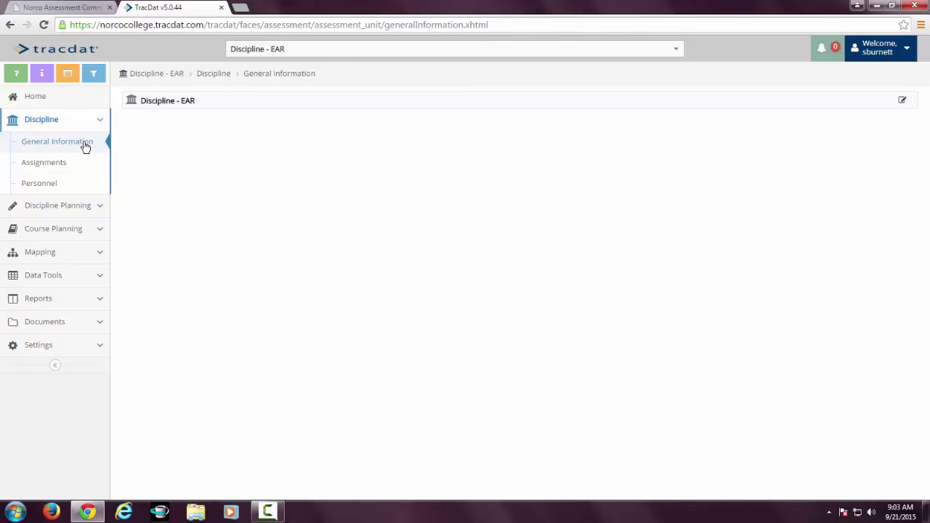
{"action": "left_click", "coordinate": [54, 164]}
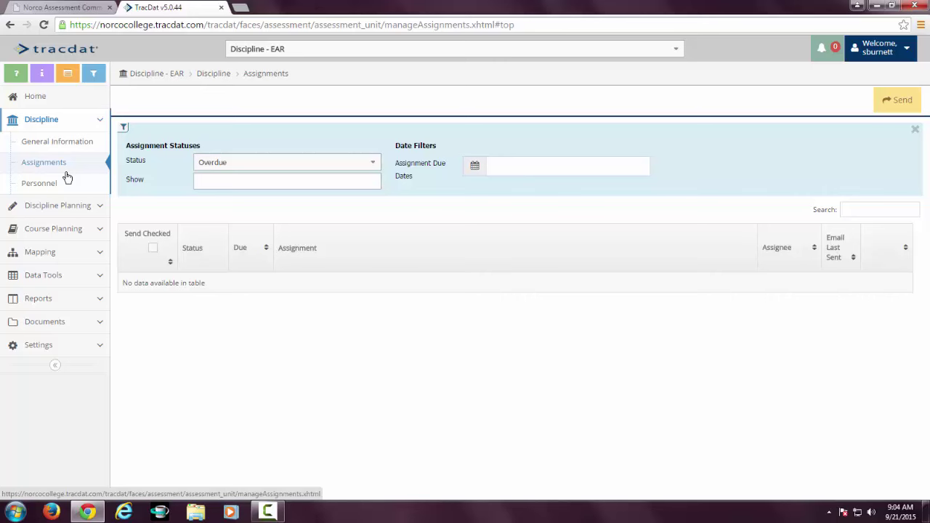
Review the EAR discipline's Personnel faculty list.
{"action": "left_click", "coordinate": [40, 184]}
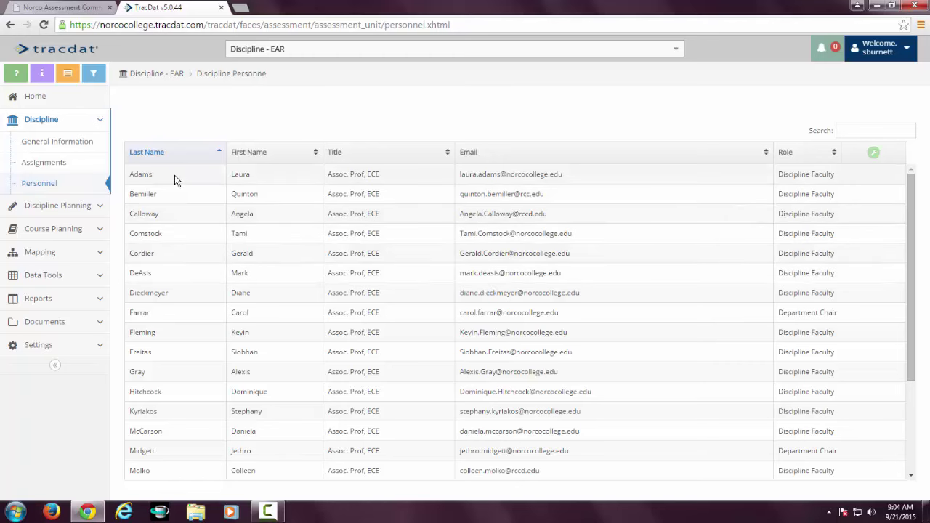
{"action": "scroll", "coordinate": [177, 407], "scroll_direction": "down", "scroll_amount": 3}
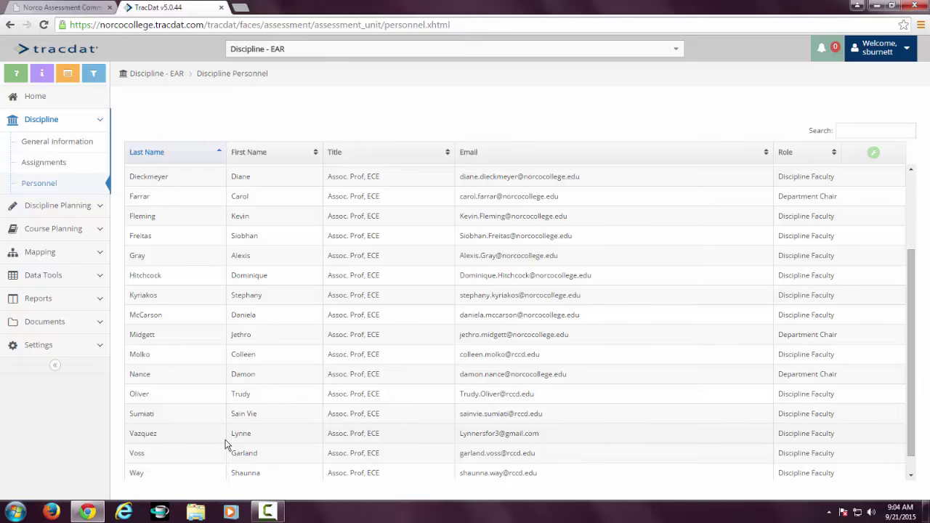
{"action": "scroll", "coordinate": [218, 443], "scroll_direction": "down", "scroll_amount": 1}
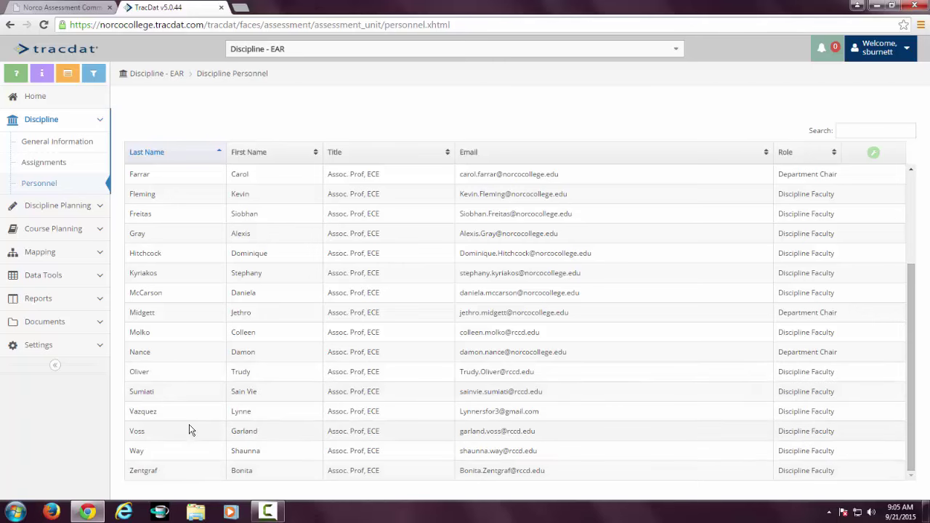
{"action": "scroll", "coordinate": [250, 432], "scroll_direction": "up", "scroll_amount": 3}
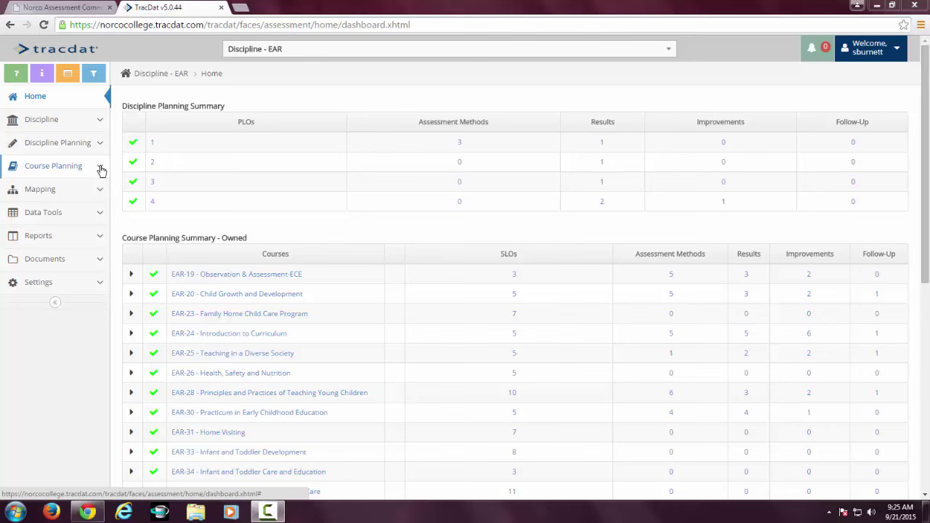
Open the Course Plan for EAR-19 and drop down the list of EAR courses.
{"action": "left_click", "coordinate": [101, 169]}
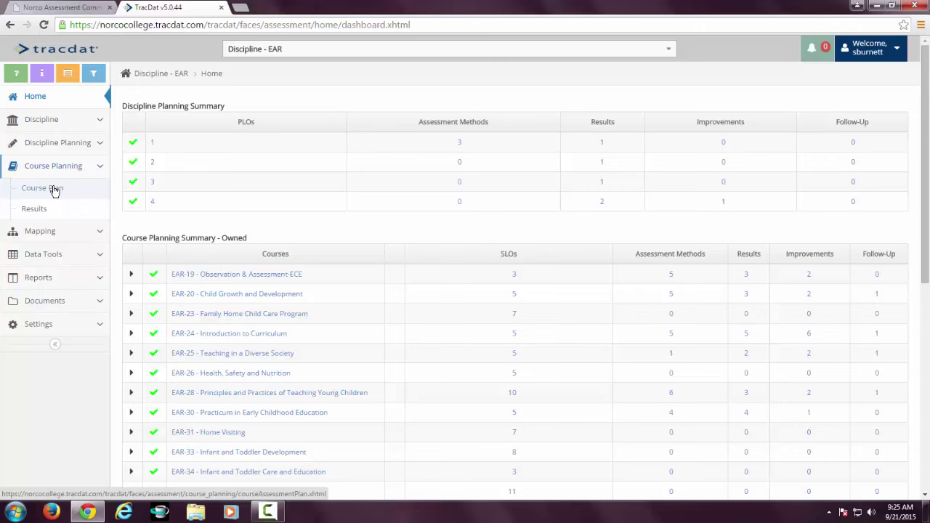
{"action": "left_click", "coordinate": [54, 191]}
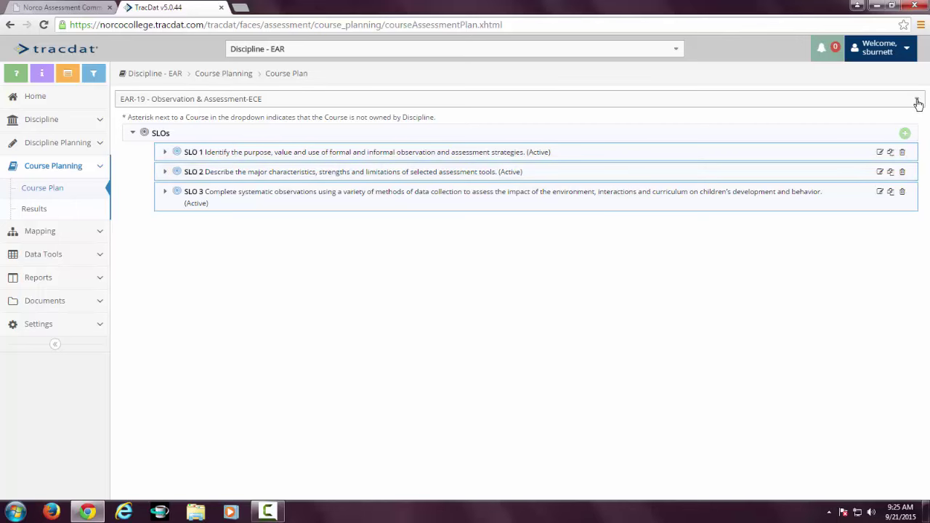
{"action": "left_click", "coordinate": [918, 102]}
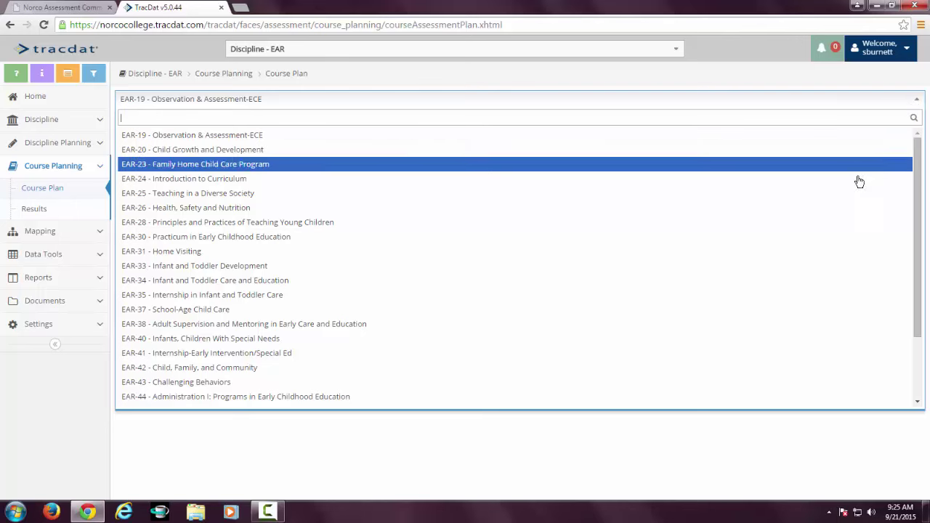
Switch to EAR-24 Introduction to Curriculum and start a new assessment method for SLO 3.
{"action": "left_click", "coordinate": [859, 186]}
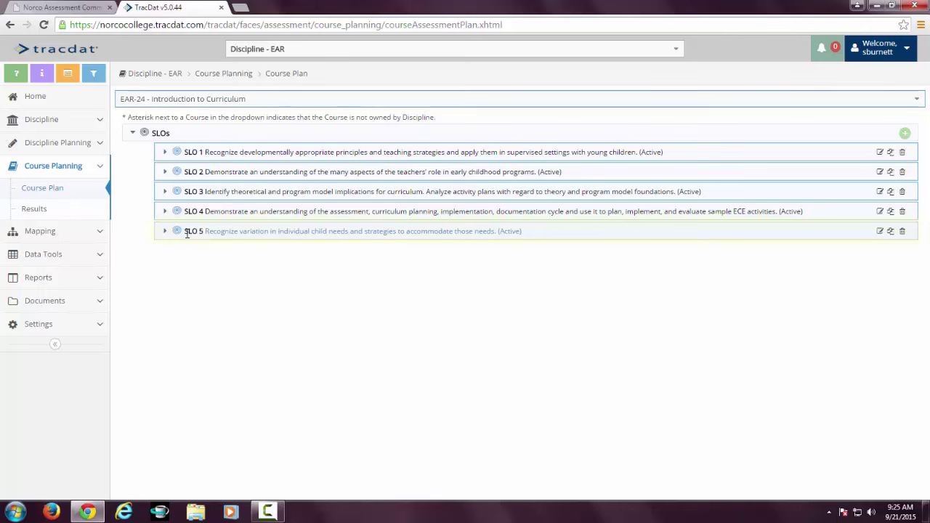
{"action": "left_click", "coordinate": [164, 192]}
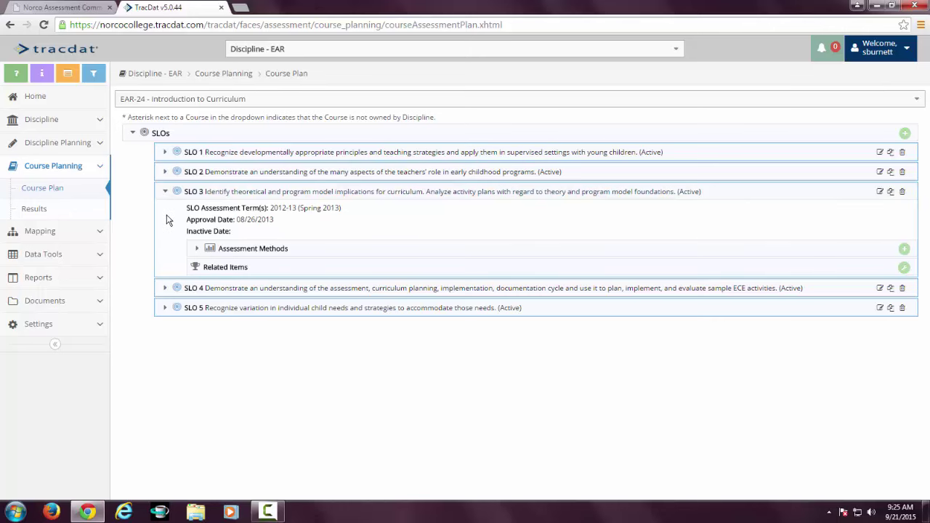
{"action": "left_click", "coordinate": [197, 250]}
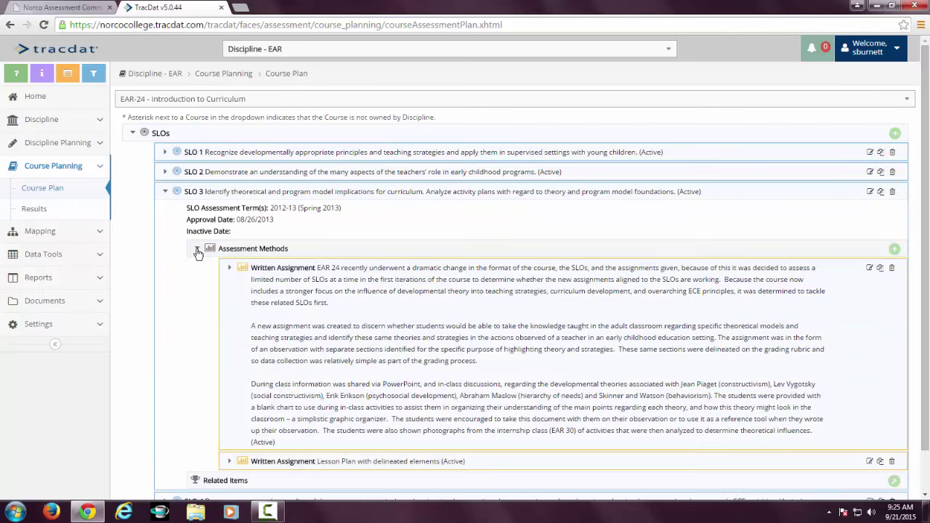
{"action": "scroll", "coordinate": [212, 304], "scroll_direction": "down", "scroll_amount": 1}
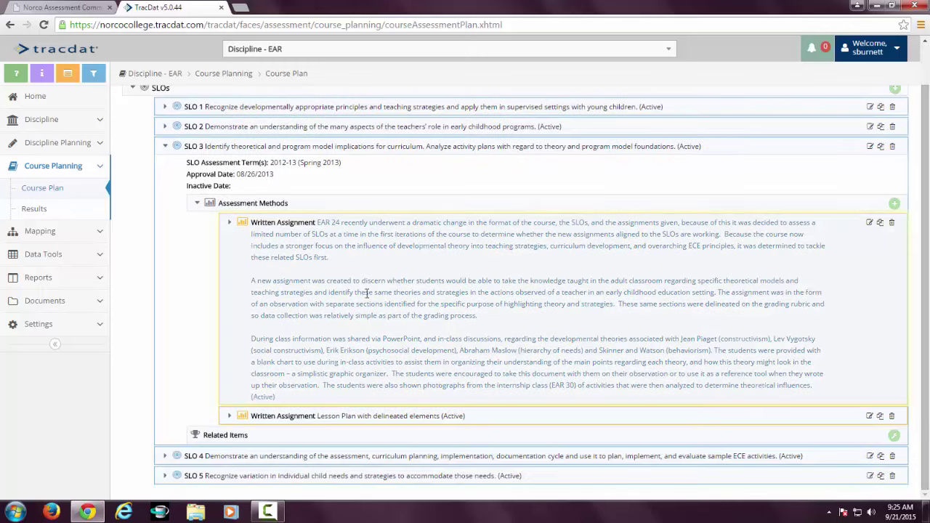
{"action": "left_click", "coordinate": [895, 203]}
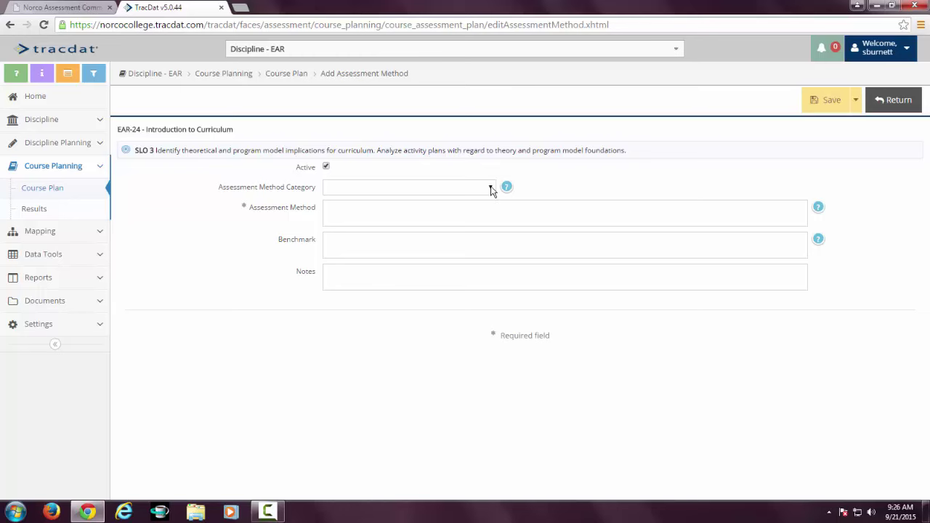
Set the new assessment method's category to Written Assignment.
{"action": "left_click", "coordinate": [491, 191]}
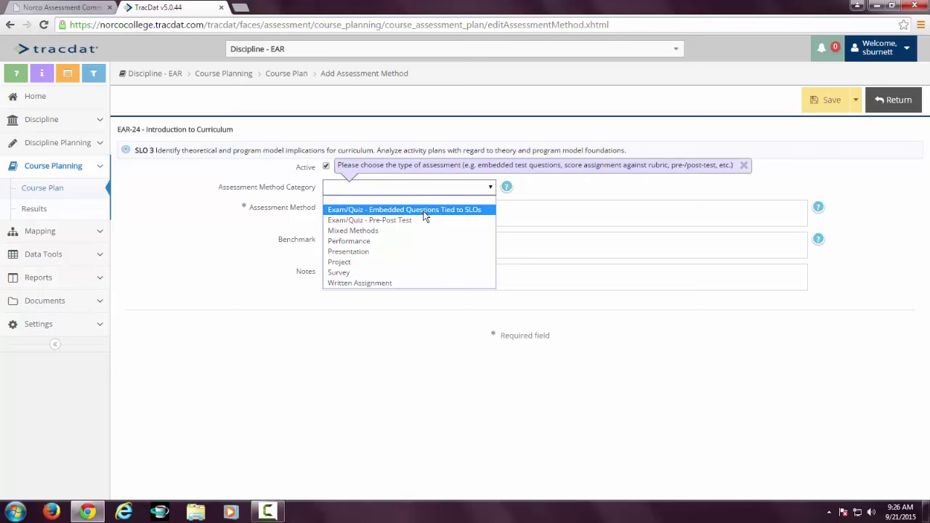
{"action": "left_click", "coordinate": [383, 284]}
Describe the method: students complete a child development center observation and identify theoretical approaches.
{"action": "left_click", "coordinate": [357, 208]}
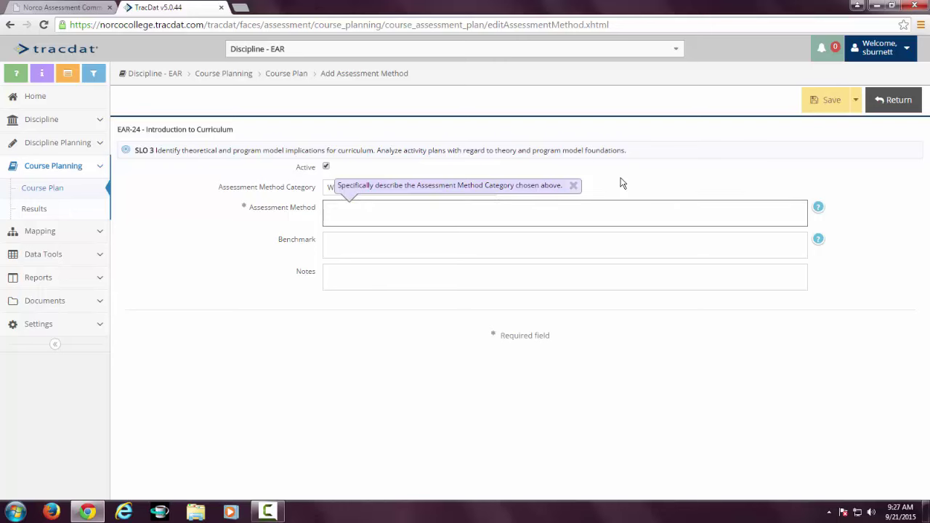
{"action": "type", "text": "Students will complete an observation in a child development center.  They will identify the following theoretical approaches..."}
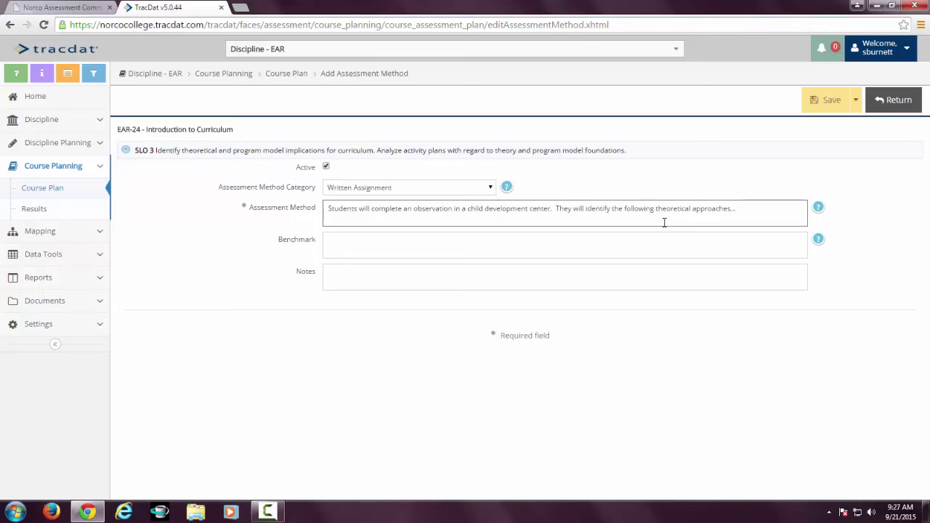
{"action": "left_click", "coordinate": [345, 243]}
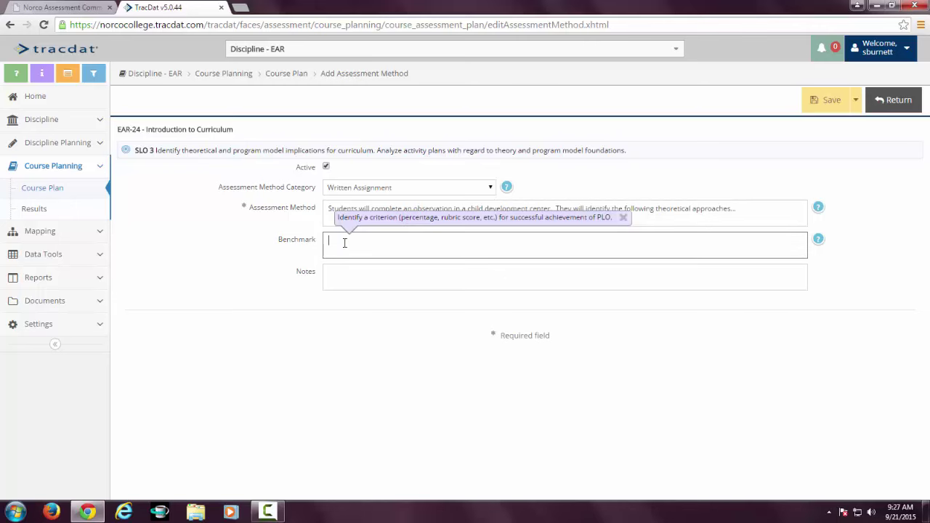
Enter the benchmark 'Baseline assessment' and save the Written Assignment method.
{"action": "type", "text": "Bael"}
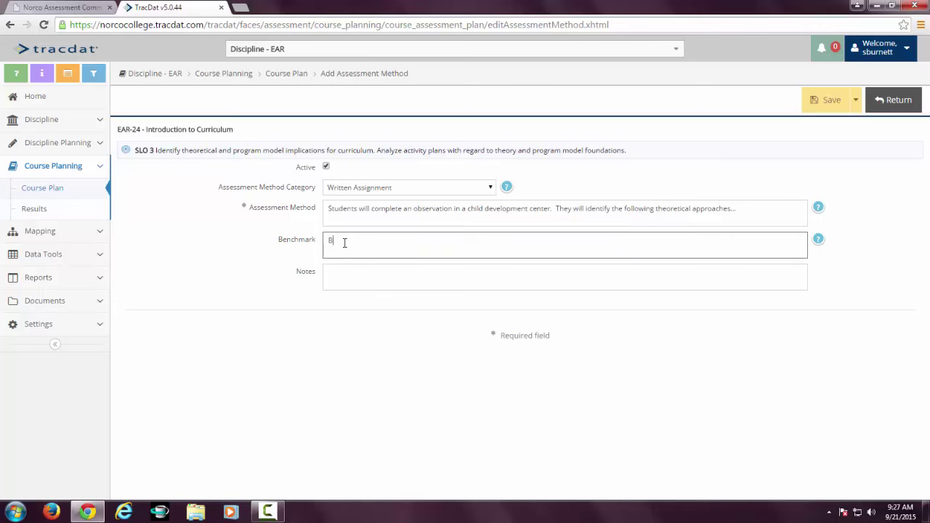
{"action": "key", "text": "BackSpace"}
{"action": "key", "text": "BackSpace"}
{"action": "type", "text": "seline"}
{"action": "type", "text": "assessment"}
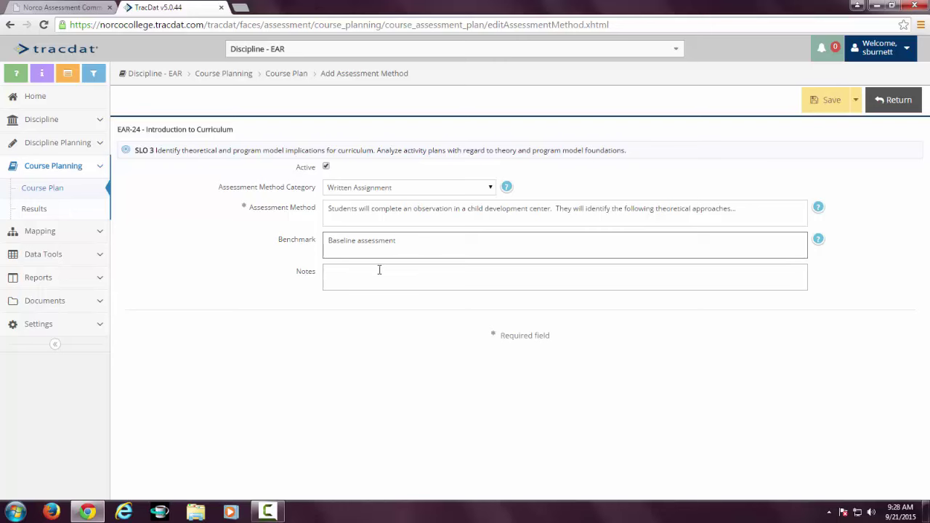
{"action": "left_click", "coordinate": [378, 269]}
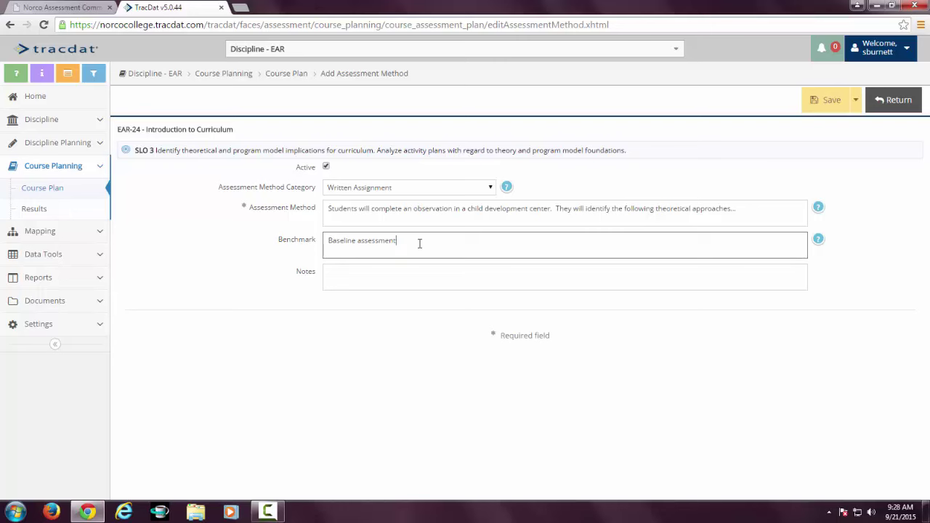
{"action": "left_click", "coordinate": [412, 273]}
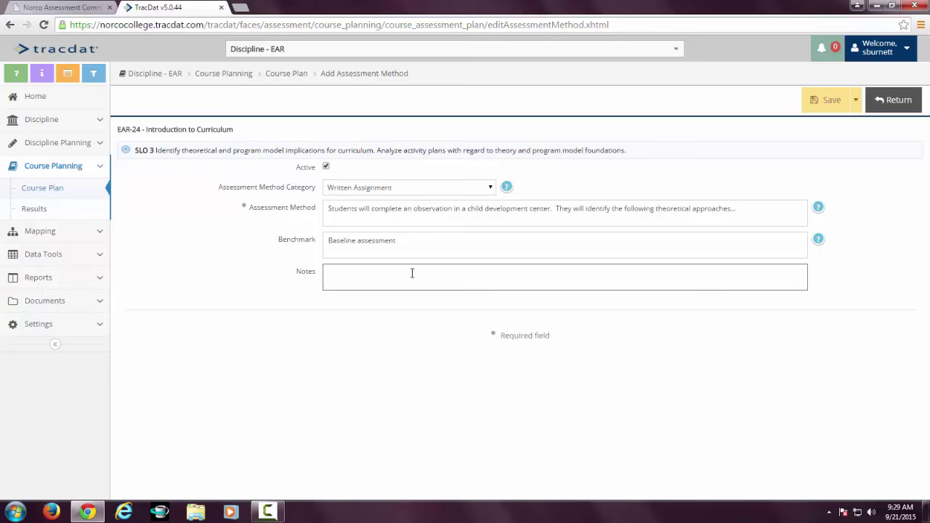
{"action": "left_click", "coordinate": [829, 102]}
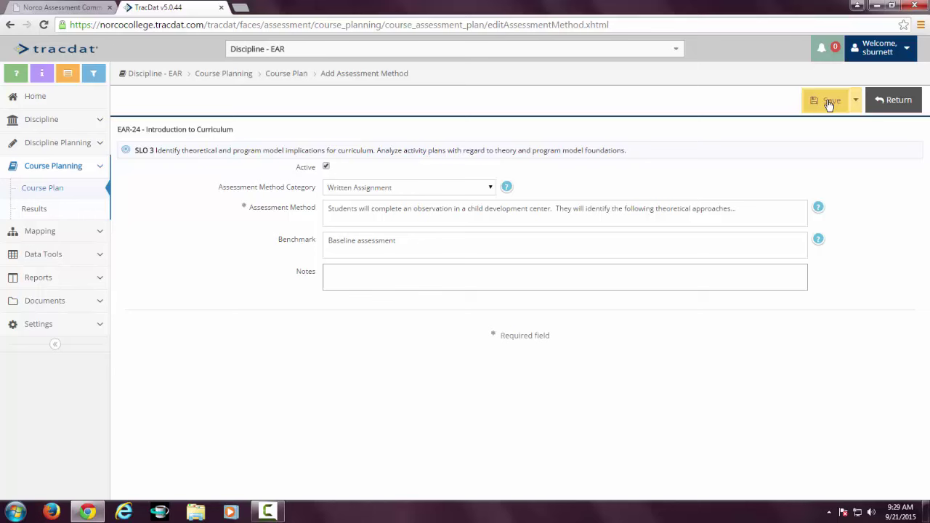
Back on the course plan, expand SLO 3's new Written Assignment to show its baseline benchmark.
{"action": "left_click", "coordinate": [899, 102]}
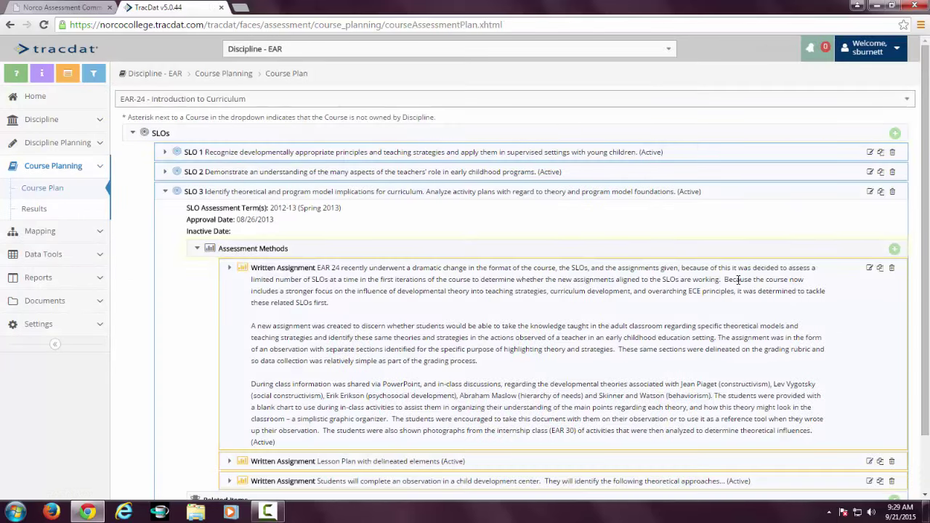
{"action": "scroll", "coordinate": [738, 280], "scroll_direction": "down", "scroll_amount": 1}
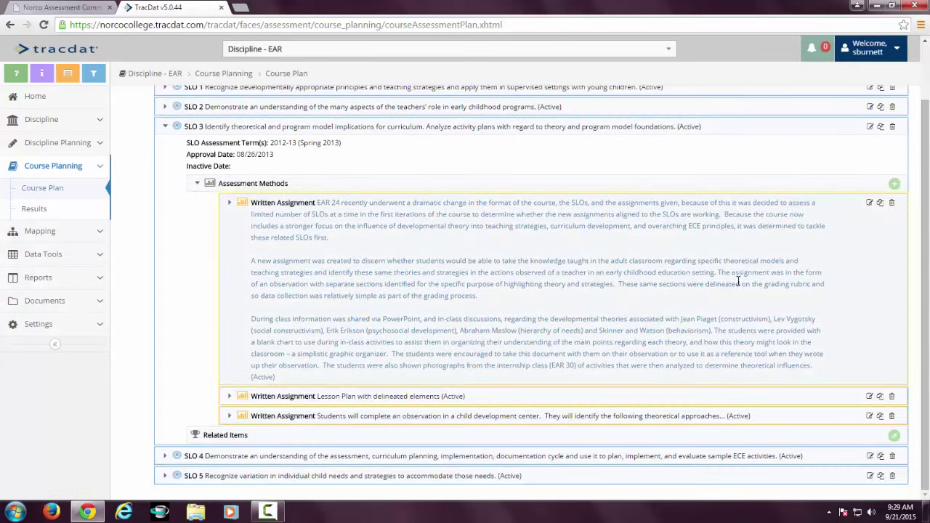
{"action": "left_click", "coordinate": [229, 420]}
{"action": "scroll", "coordinate": [425, 466], "scroll_direction": "down", "scroll_amount": 1}
{"action": "scroll", "coordinate": [425, 465], "scroll_direction": "down", "scroll_amount": 1}
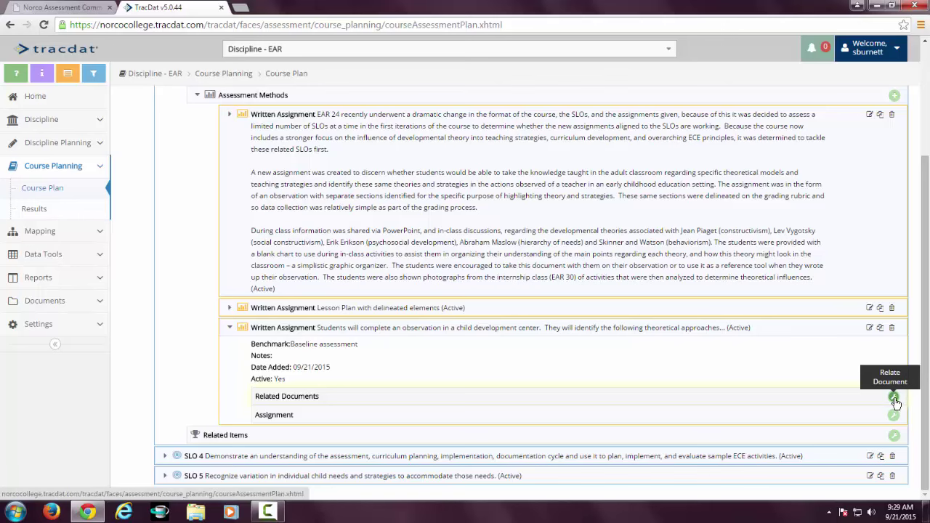
Start relating a document to the written assignment and list the EAR-24 folder's documents.
{"action": "left_click", "coordinate": [895, 401]}
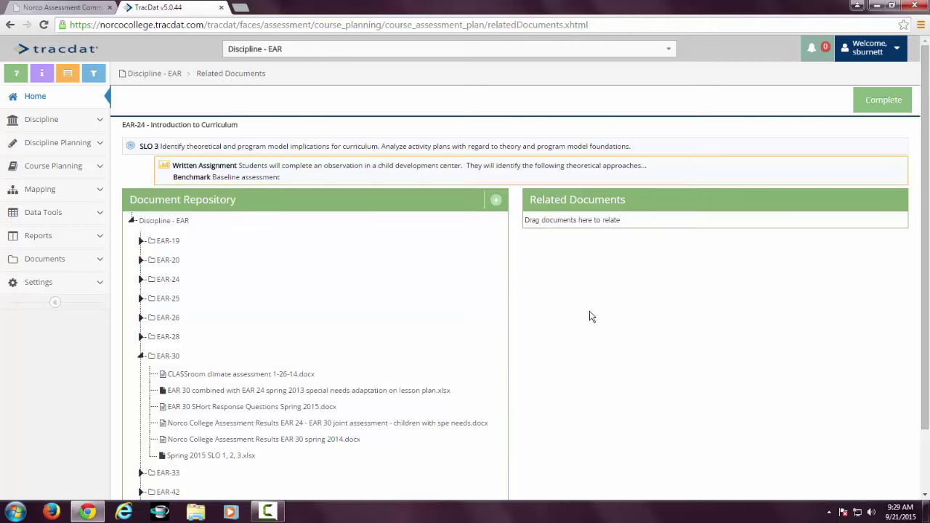
{"action": "scroll", "coordinate": [590, 317], "scroll_direction": "down", "scroll_amount": 2}
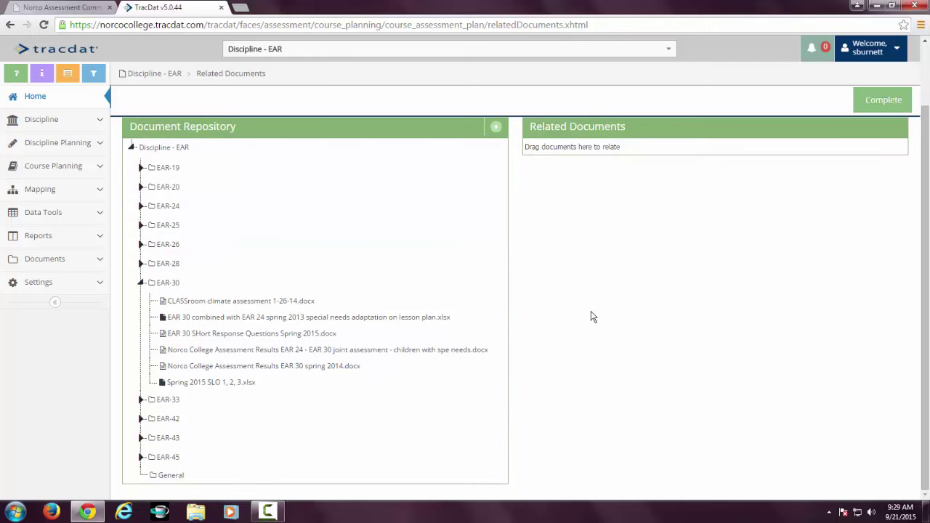
{"action": "left_click", "coordinate": [142, 207]}
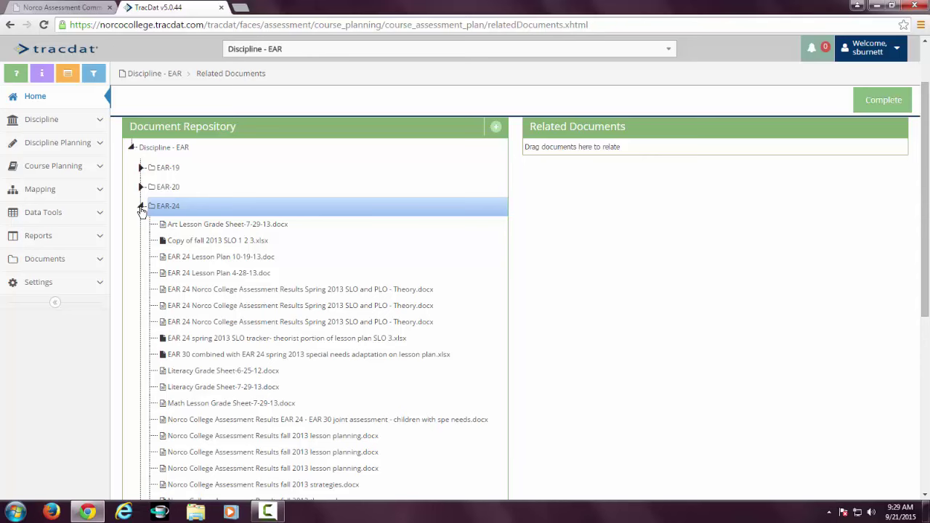
{"action": "scroll", "coordinate": [303, 286], "scroll_direction": "down", "scroll_amount": 2}
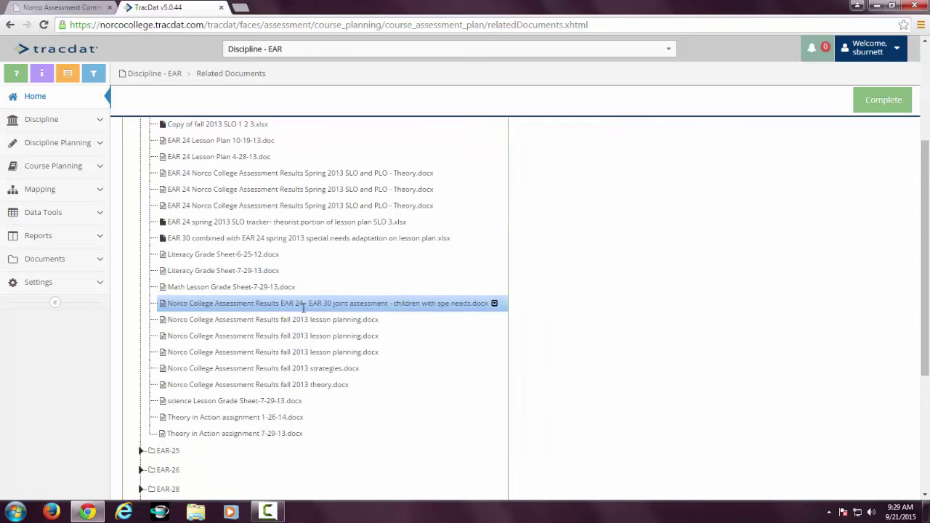
{"action": "scroll", "coordinate": [307, 170], "scroll_direction": "up", "scroll_amount": 1}
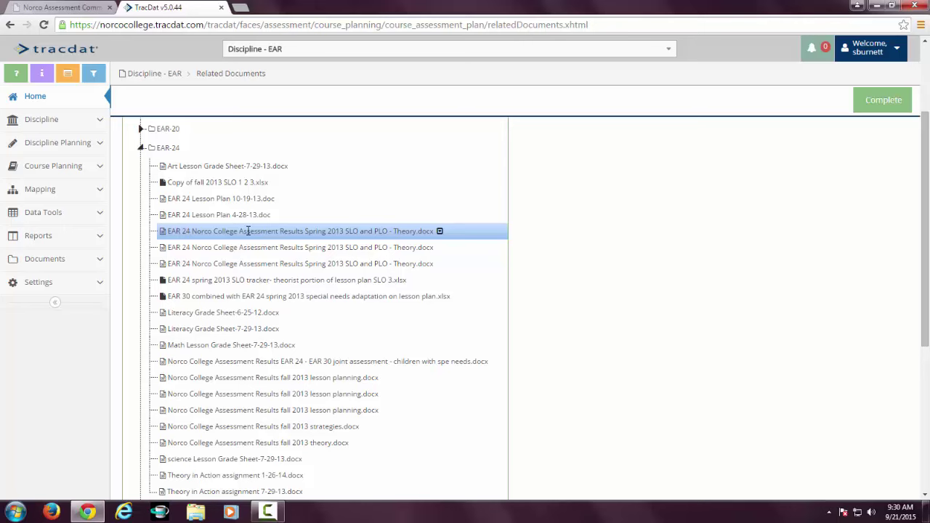
{"action": "scroll", "coordinate": [214, 247], "scroll_direction": "down", "scroll_amount": 3}
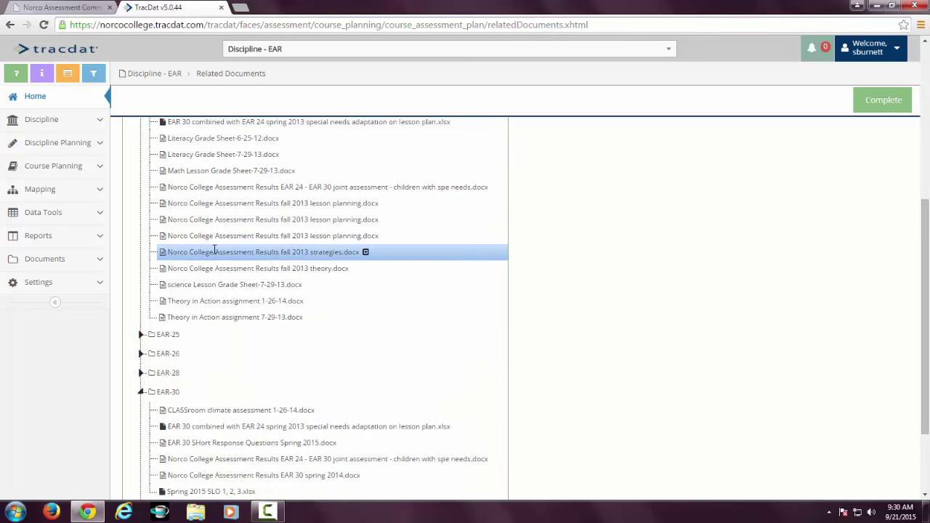
{"action": "scroll", "coordinate": [214, 251], "scroll_direction": "down", "scroll_amount": 1}
{"action": "scroll", "coordinate": [194, 337], "scroll_direction": "down", "scroll_amount": 1}
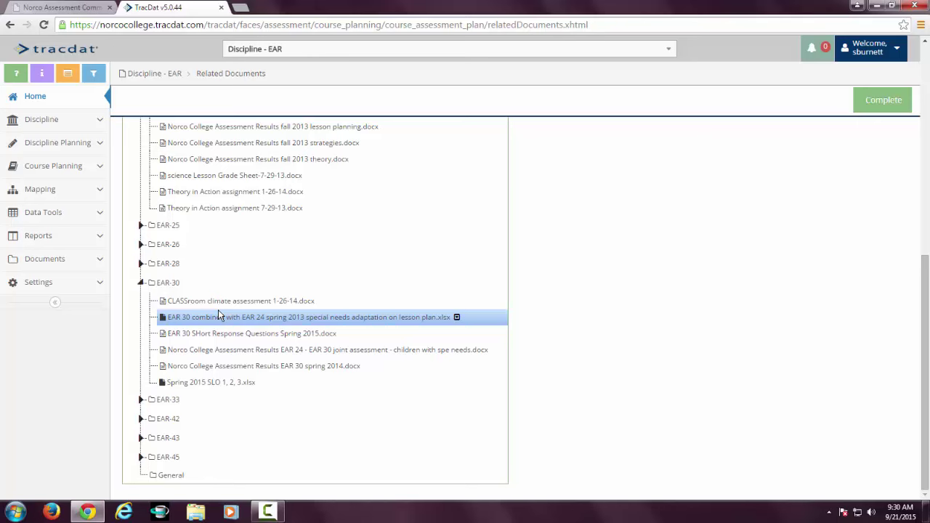
{"action": "scroll", "coordinate": [218, 310], "scroll_direction": "up", "scroll_amount": 6}
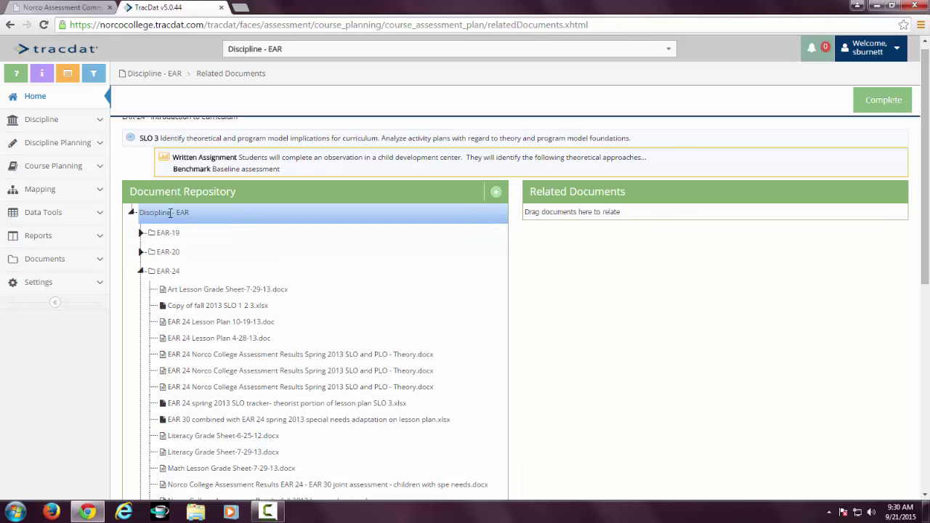
Relate the EAR 24 spring 2013 SLO tracker spreadsheet to the written assignment.
{"action": "left_click", "coordinate": [132, 215]}
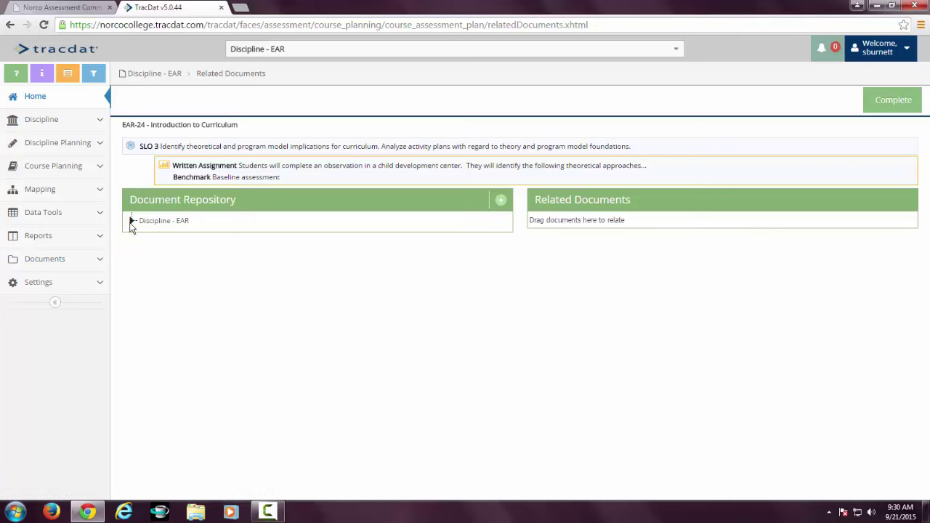
{"action": "left_click", "coordinate": [131, 220]}
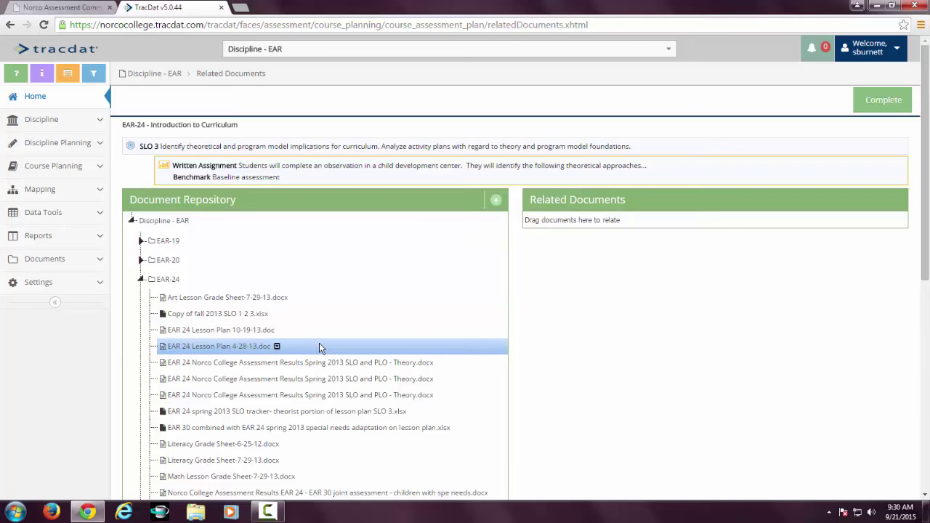
{"action": "scroll", "coordinate": [319, 347], "scroll_direction": "down", "scroll_amount": 2}
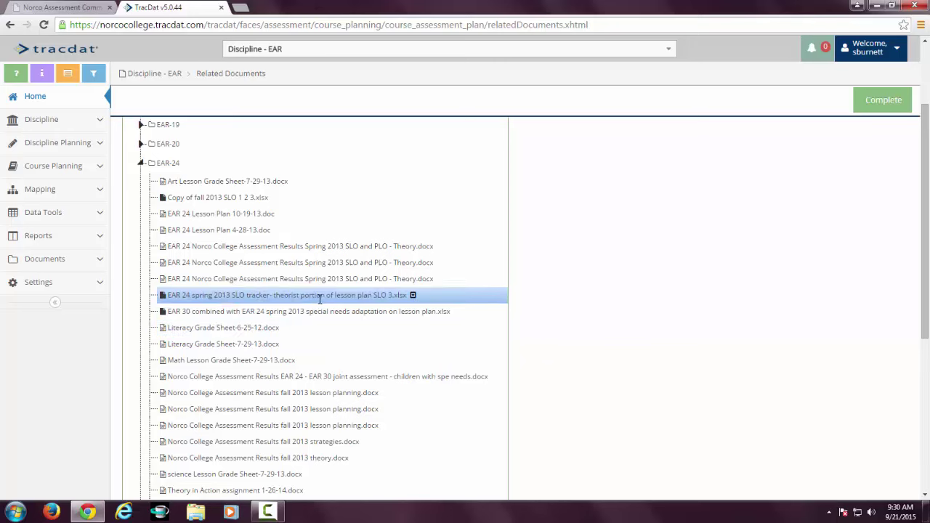
{"action": "left_click", "coordinate": [413, 296]}
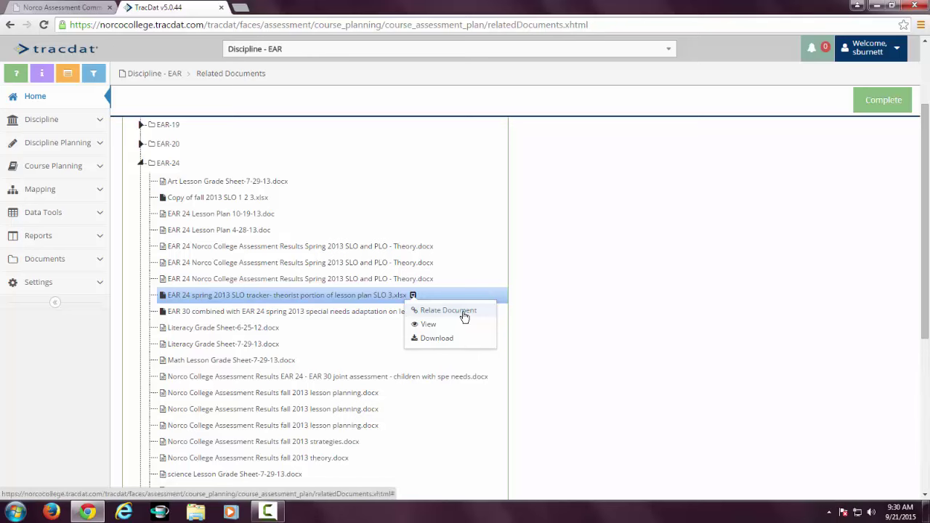
{"action": "left_click", "coordinate": [464, 317]}
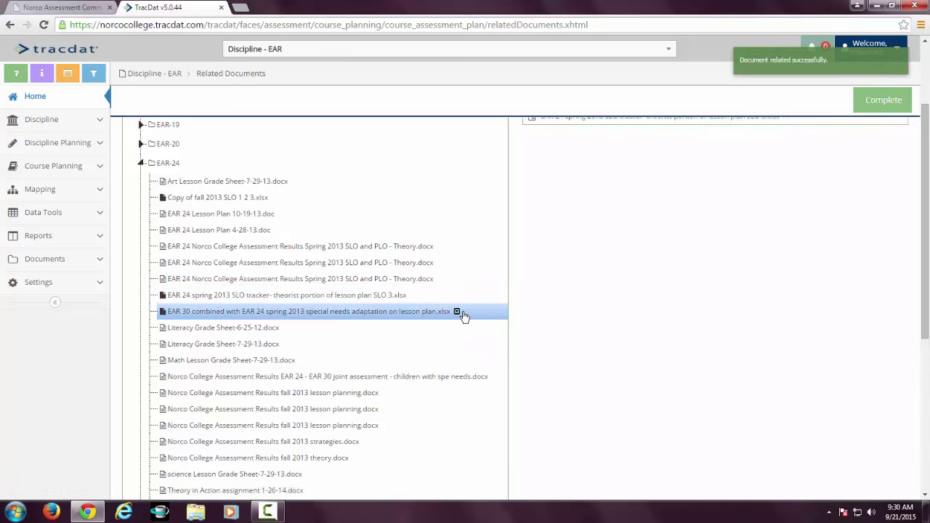
{"action": "scroll", "coordinate": [705, 311], "scroll_direction": "up", "scroll_amount": 2}
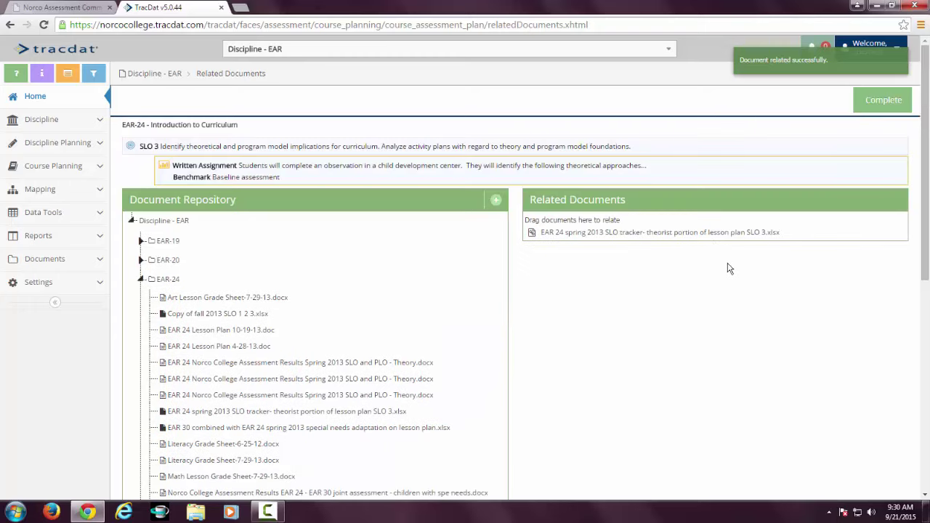
Finish relating documents and assign the written assignment to a faculty member.
{"action": "left_click", "coordinate": [893, 106]}
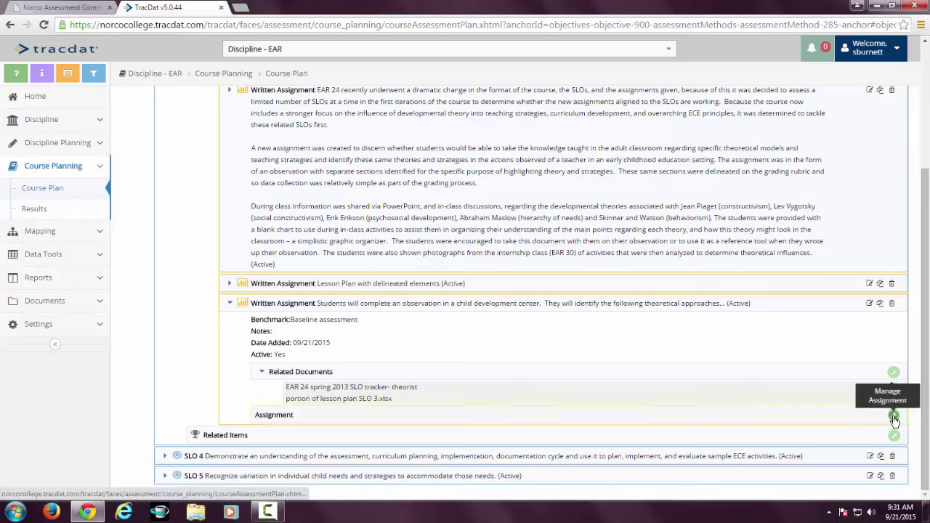
{"action": "left_click", "coordinate": [894, 418]}
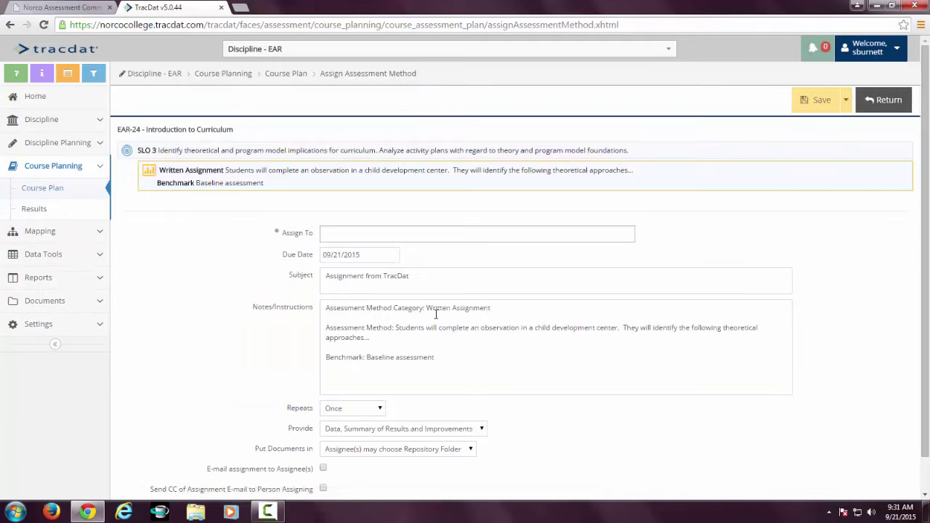
{"action": "left_click", "coordinate": [373, 234]}
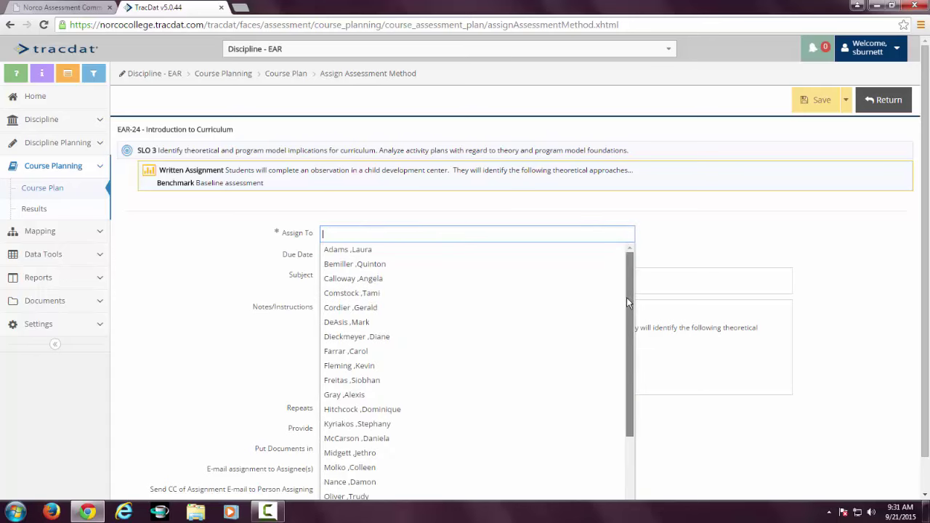
{"action": "left_click_drag", "start_coordinate": [626, 298], "coordinate": [630, 397]}
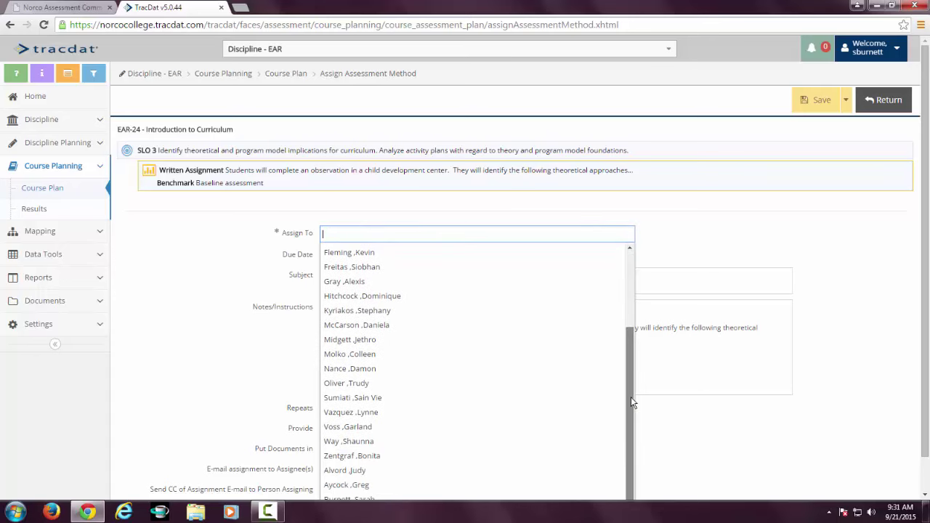
{"action": "left_click", "coordinate": [441, 442]}
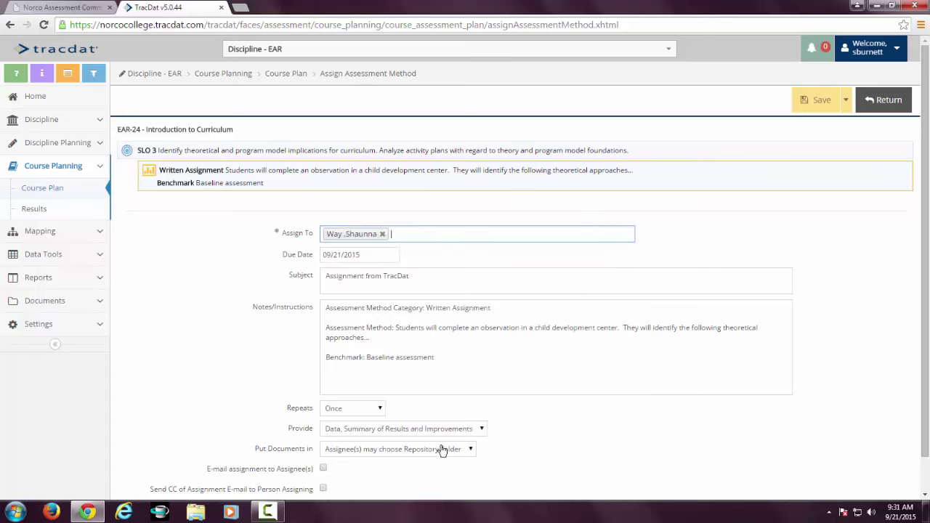
Add placeholder text above the default notes and save the assignment due 09/21/2015.
{"action": "left_click", "coordinate": [325, 306]}
{"action": "type", "text": "jkasdfjljdflasdfkljas"}
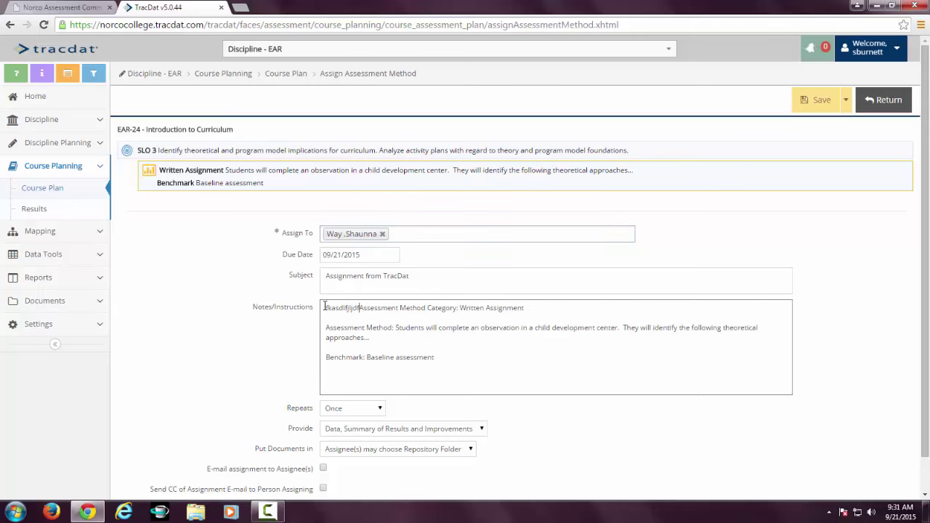
{"action": "key", "text": "Return"}
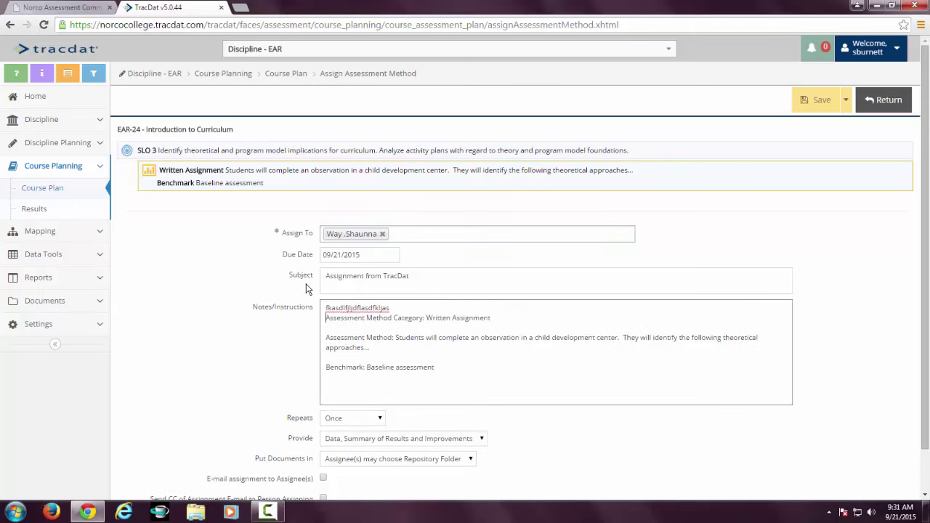
{"action": "key", "text": "Return"}
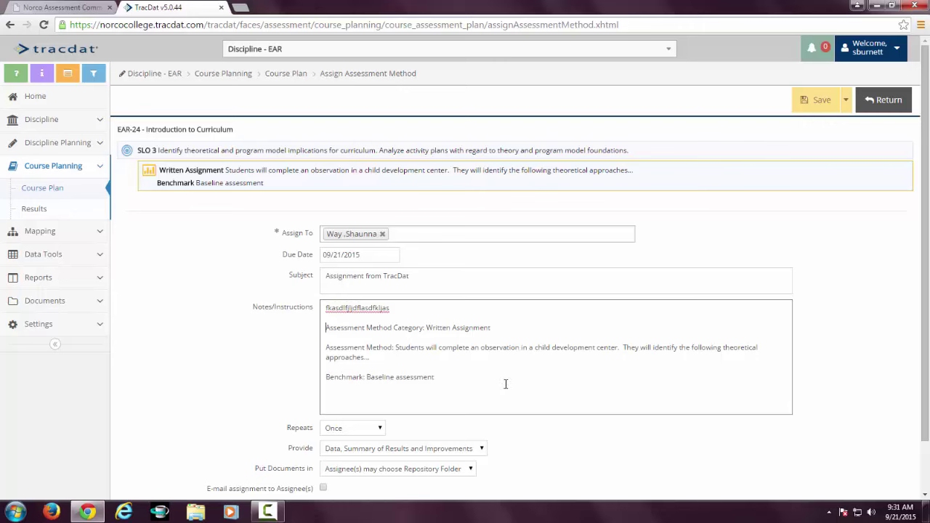
{"action": "scroll", "coordinate": [542, 431], "scroll_direction": "down", "scroll_amount": 1}
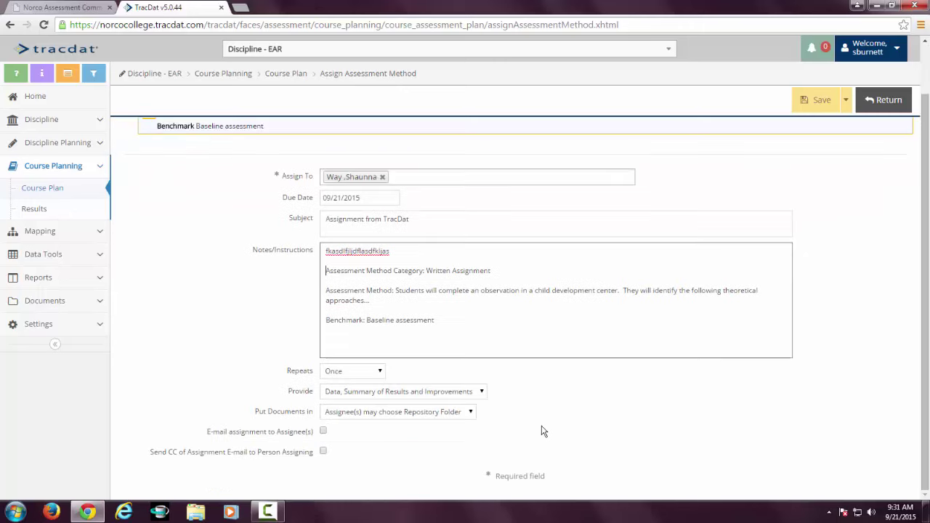
{"action": "left_click", "coordinate": [482, 392]}
{"action": "left_click", "coordinate": [482, 393]}
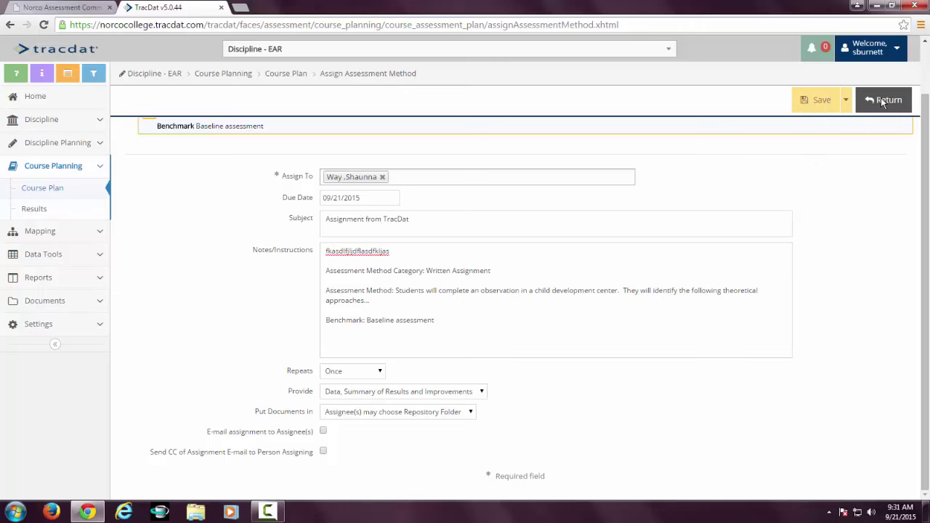
{"action": "left_click", "coordinate": [822, 101]}
{"action": "left_click", "coordinate": [888, 101]}
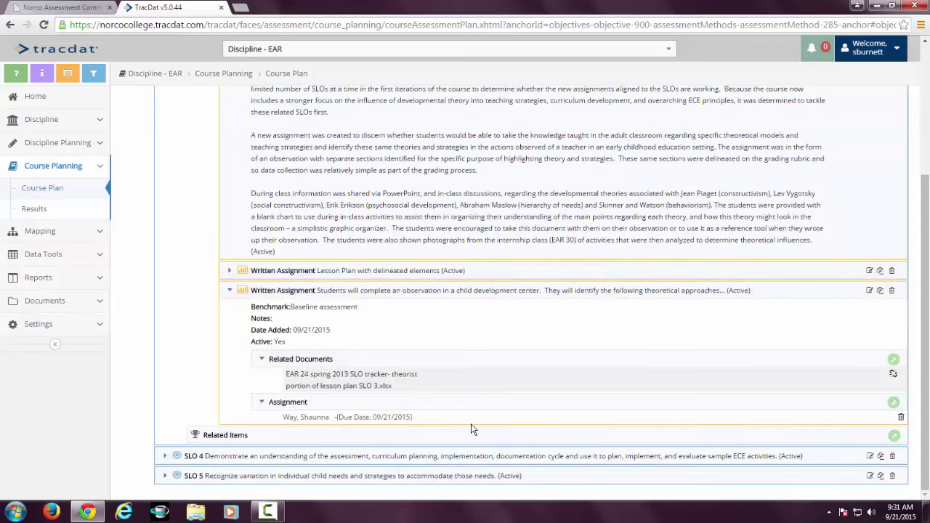
Open the Course Planning Results page for EAR-24 Introduction to Curriculum.
{"action": "scroll", "coordinate": [465, 420], "scroll_direction": "up", "scroll_amount": 1}
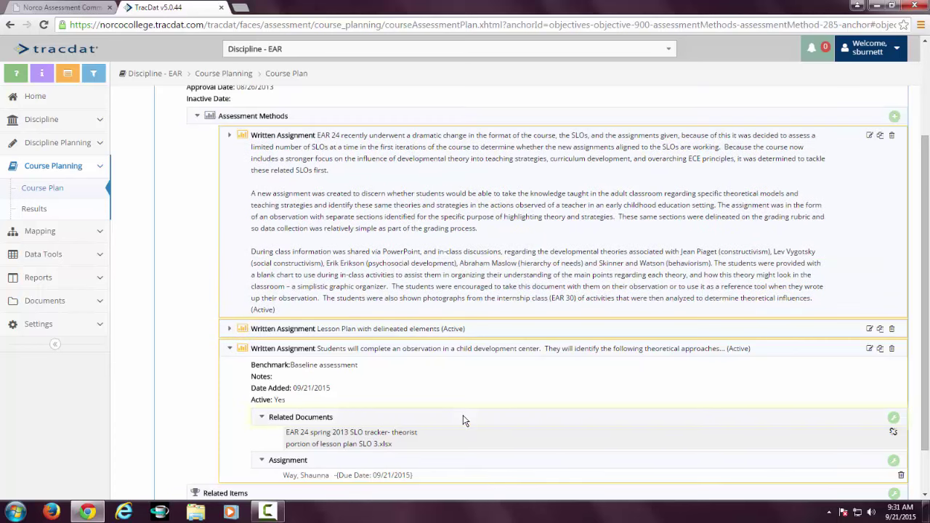
{"action": "scroll", "coordinate": [465, 420], "scroll_direction": "up", "scroll_amount": 1}
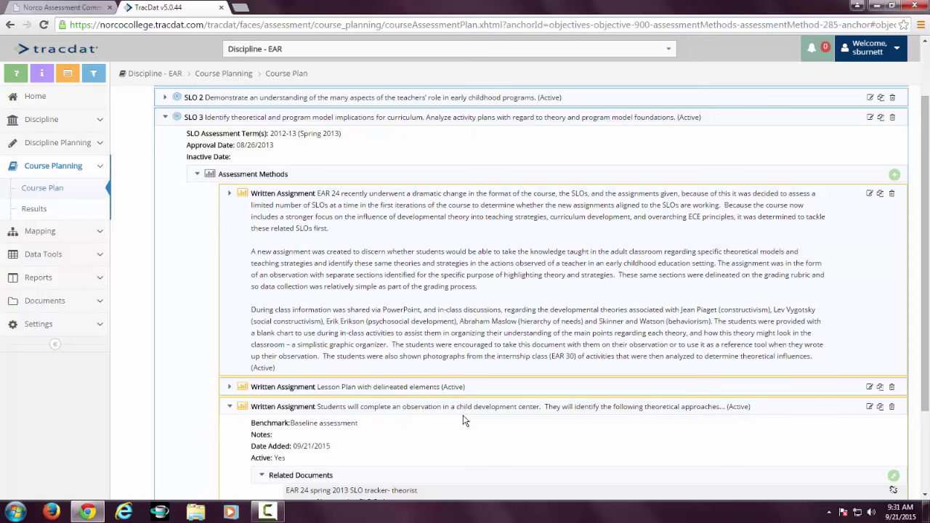
{"action": "left_click", "coordinate": [33, 209]}
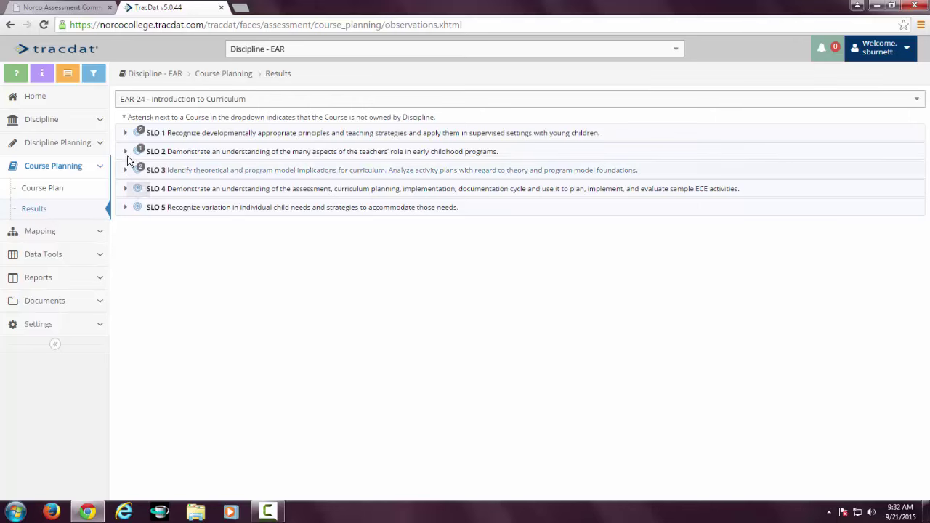
Expand SLOs 1–3 and start a summary of results for SLO 3's observation assignment.
{"action": "left_click", "coordinate": [125, 133]}
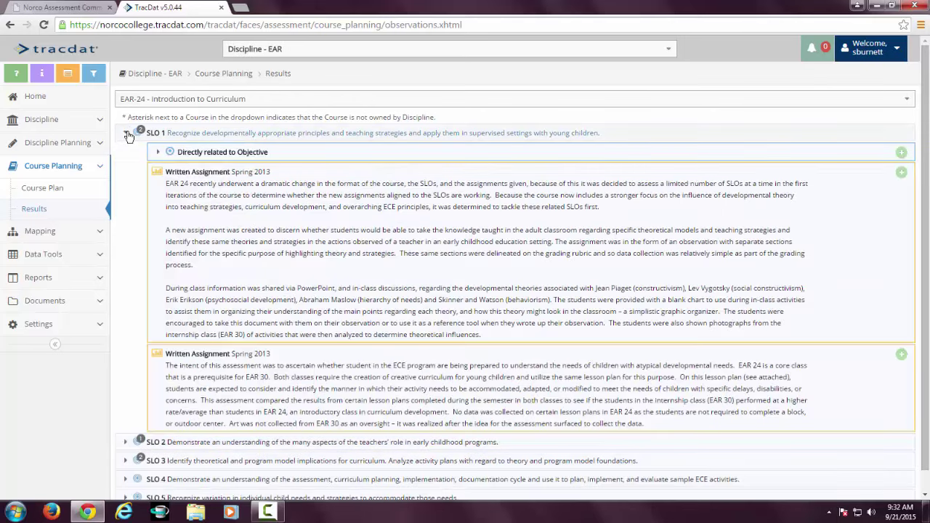
{"action": "scroll", "coordinate": [142, 405], "scroll_direction": "down", "scroll_amount": 1}
{"action": "left_click", "coordinate": [134, 423]}
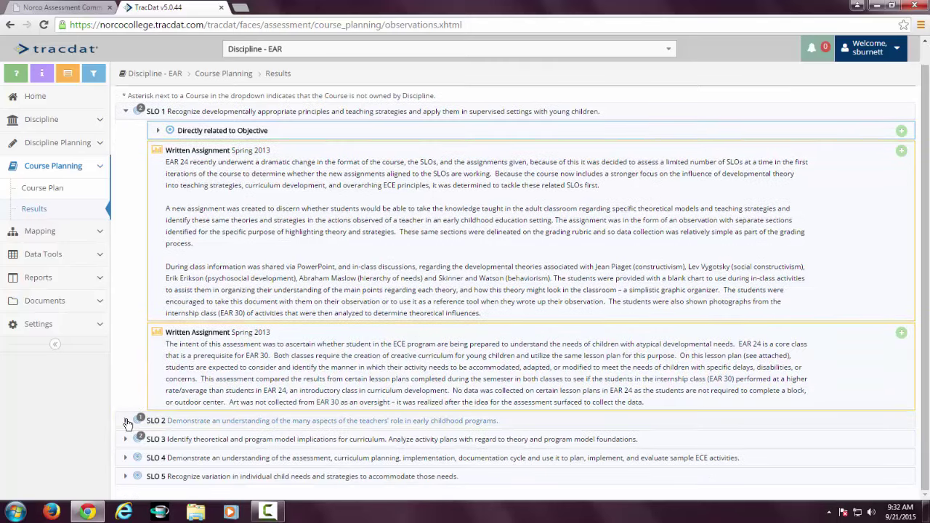
{"action": "scroll", "coordinate": [134, 423], "scroll_direction": "down", "scroll_amount": 4}
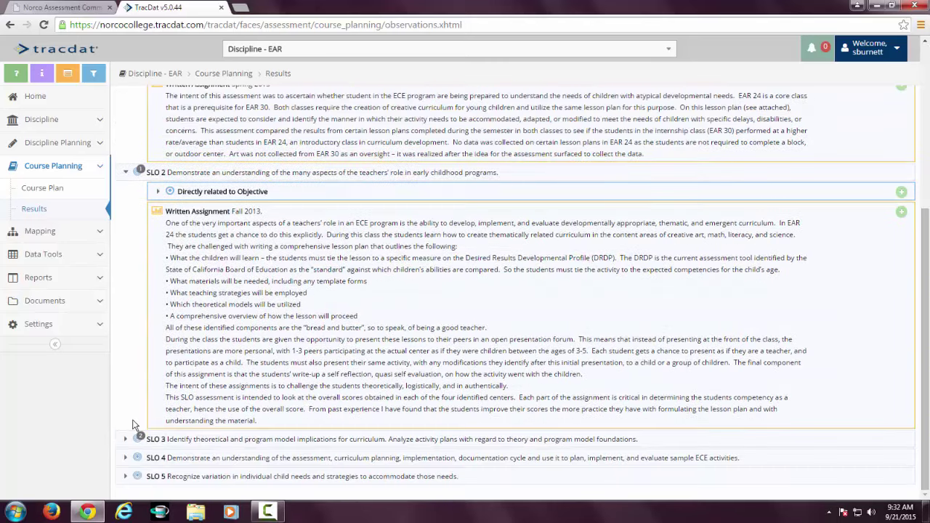
{"action": "left_click", "coordinate": [126, 440]}
{"action": "scroll", "coordinate": [131, 443], "scroll_direction": "down", "scroll_amount": 3}
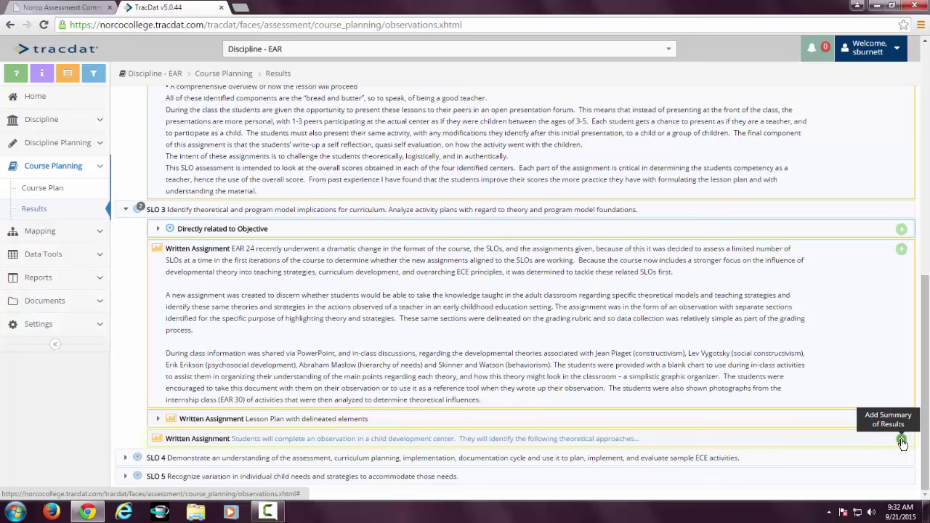
{"action": "left_click", "coordinate": [901, 443]}
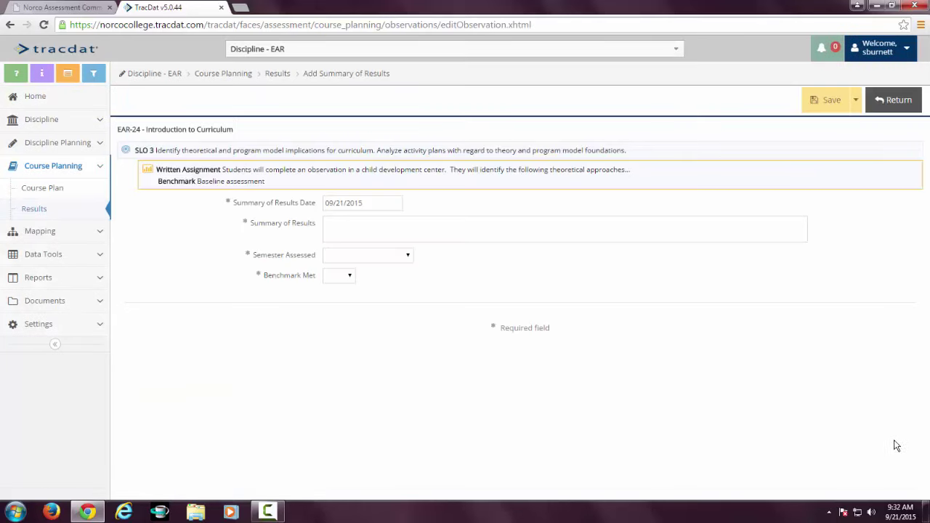
Save a 2015-16 (Fall 2015) summary of results with Benchmark Met set to No.
{"action": "left_click", "coordinate": [344, 224]}
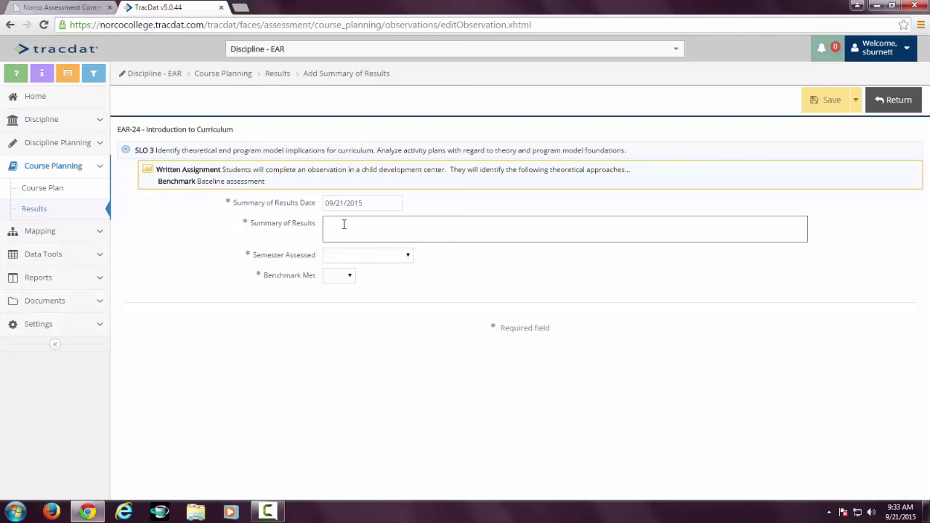
{"action": "type", "text": "jdfkjsdfsldkflsdflkj"}
{"action": "left_click", "coordinate": [408, 257]}
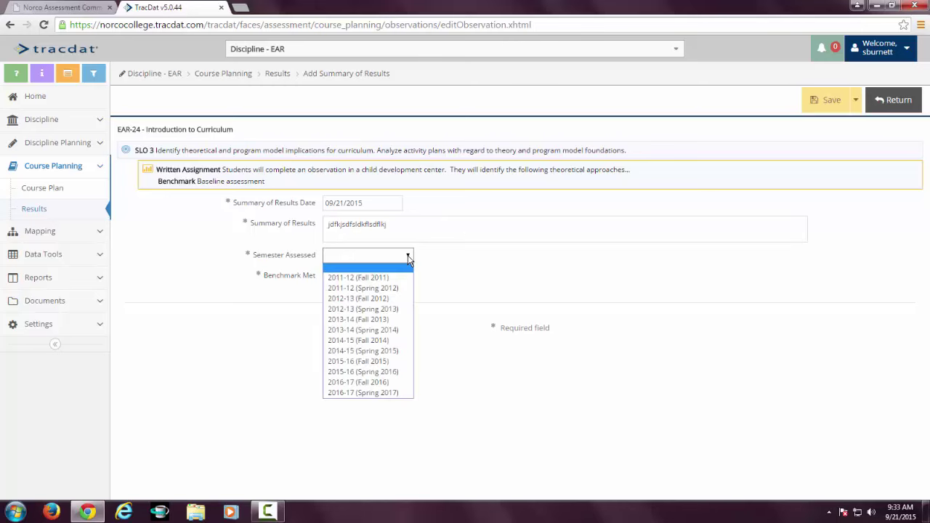
{"action": "left_click", "coordinate": [394, 360]}
{"action": "left_click", "coordinate": [341, 276]}
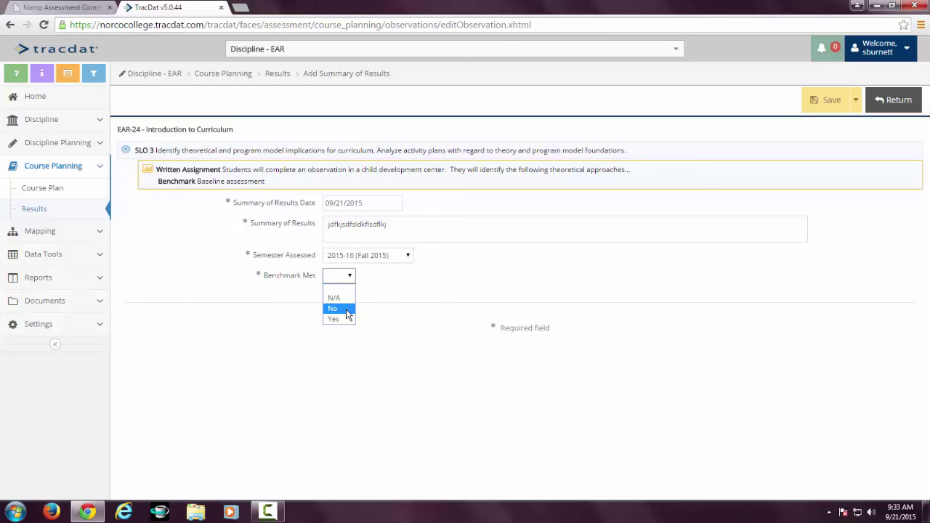
{"action": "left_click", "coordinate": [347, 314]}
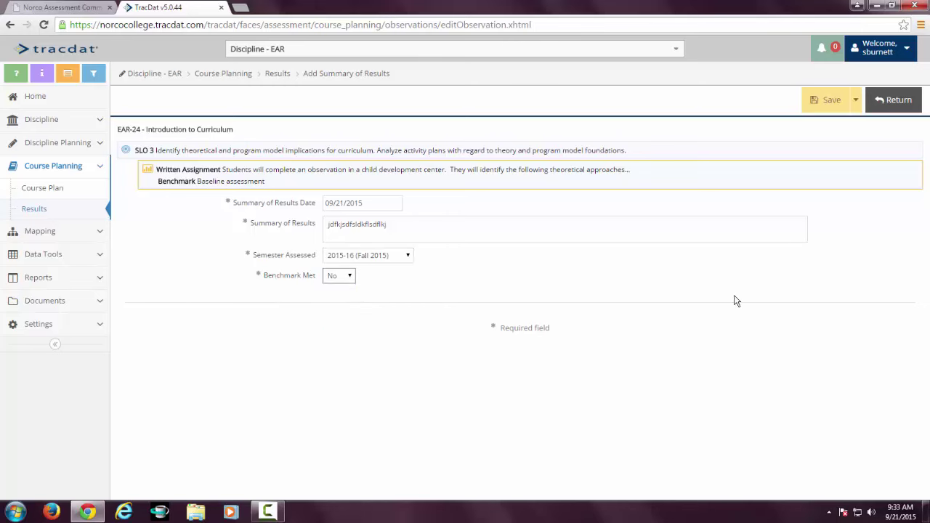
{"action": "left_click", "coordinate": [826, 100]}
{"action": "left_click", "coordinate": [897, 103]}
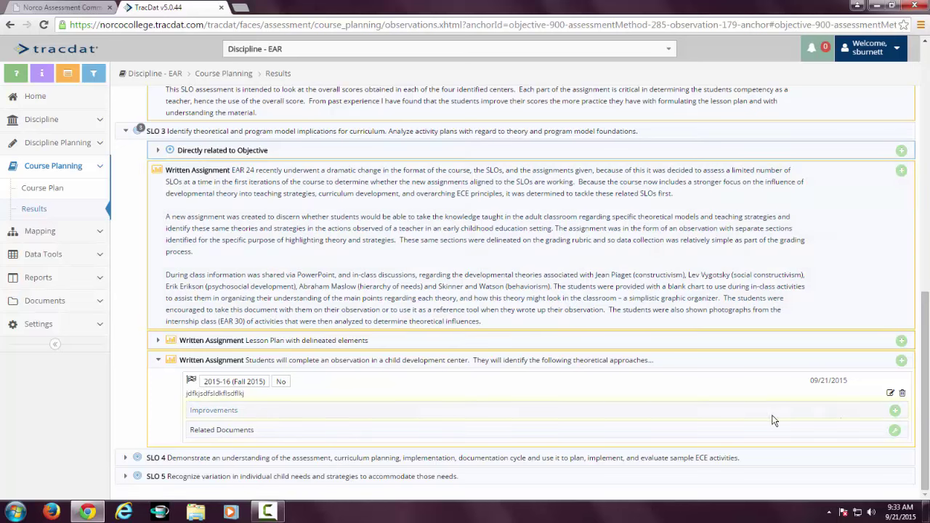
{"action": "left_click", "coordinate": [895, 412]}
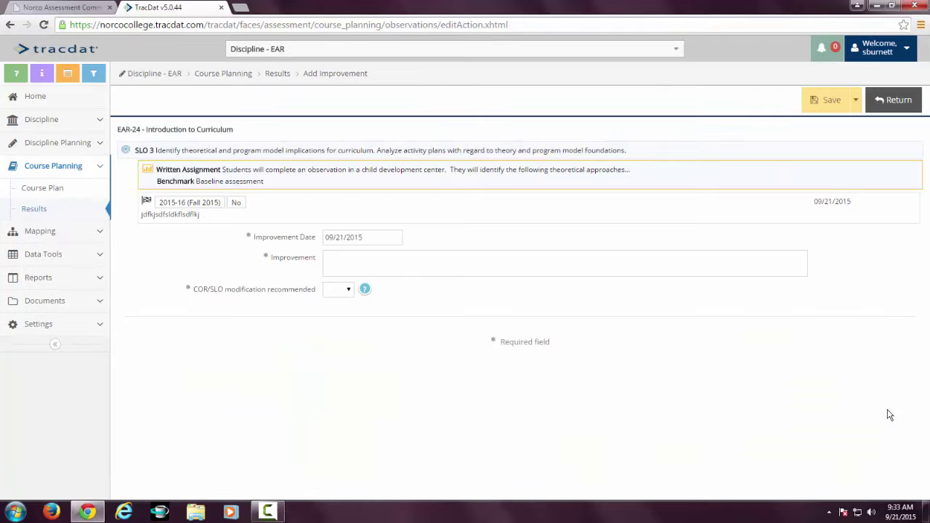
Save the 'Piaget needs work' improvement with COR/SLO modification recommended set to No.
{"action": "left_click", "coordinate": [382, 259]}
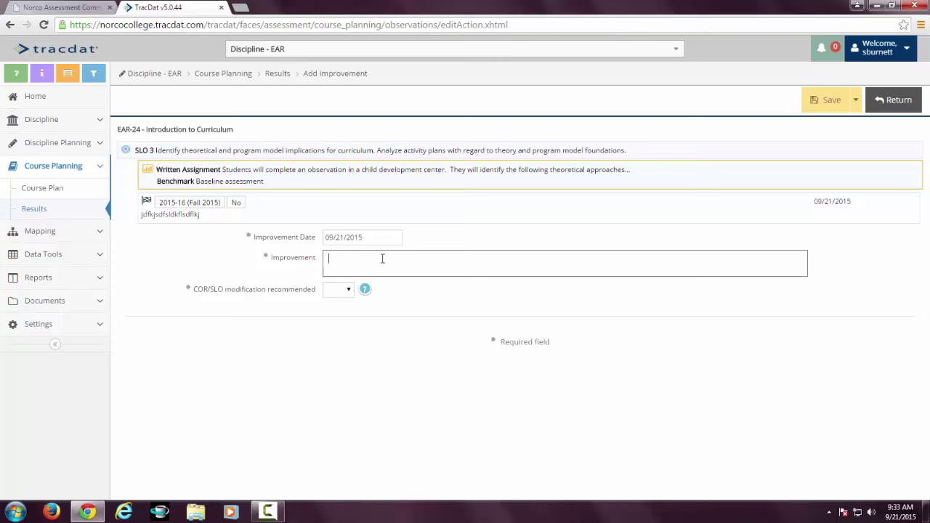
{"action": "type", "text": "Piaget needs work -"}
{"action": "type", "text": "Increase in-class activities, u"}
{"action": "type", "text": "pdate"}
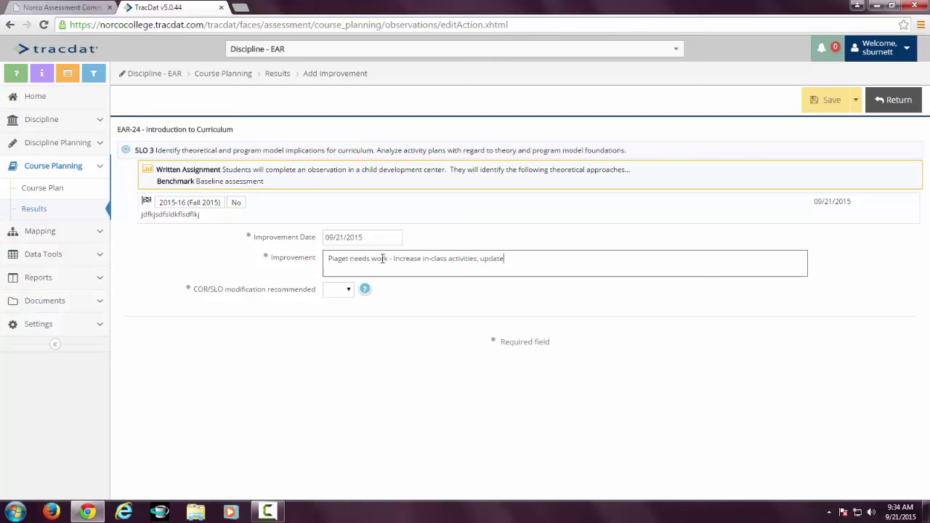
{"action": "type", "text": " the Powerpoins, do more small ass"}
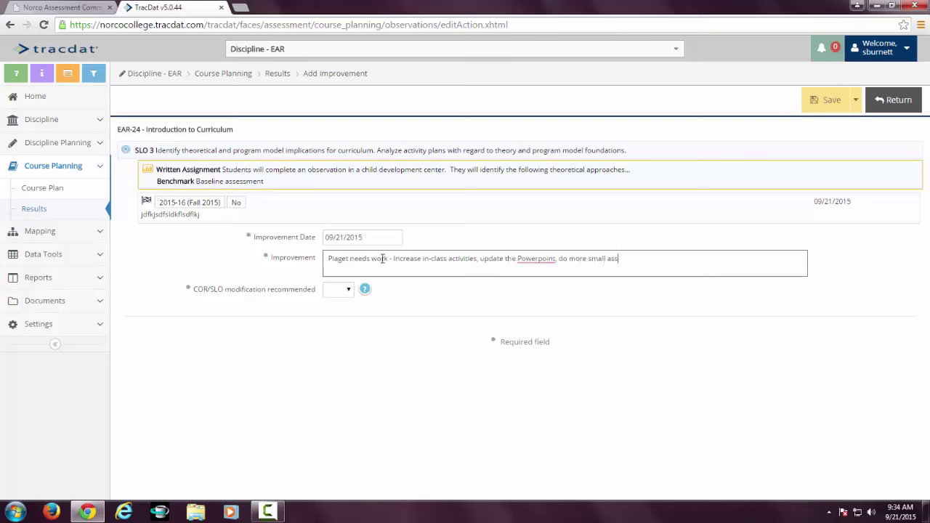
{"action": "type", "text": "ignments alfaldfjkskjdfkjdfkjdfklj"}
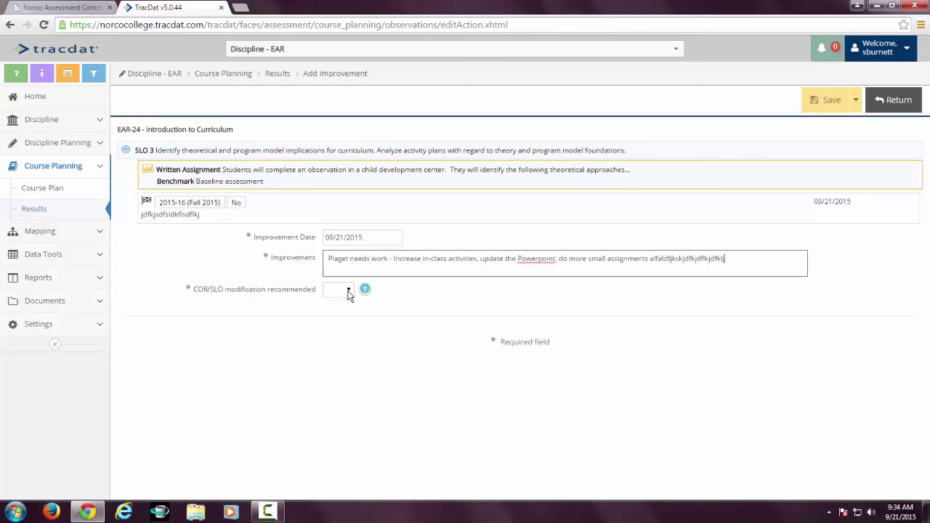
{"action": "left_click", "coordinate": [349, 291]}
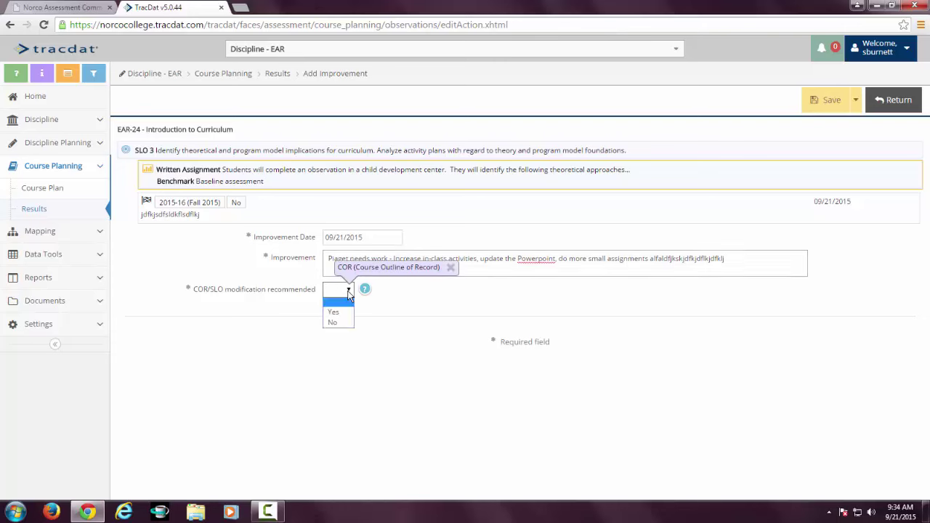
{"action": "left_click", "coordinate": [335, 322]}
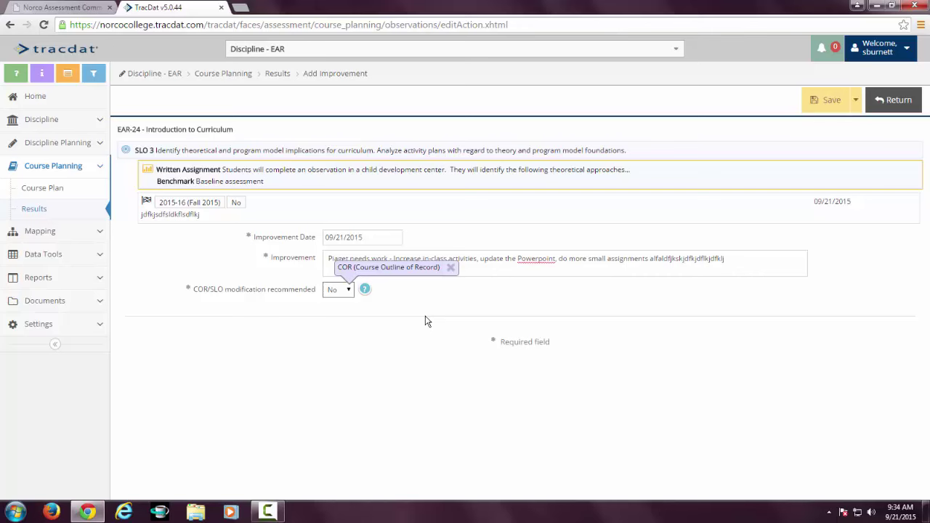
{"action": "left_click", "coordinate": [830, 100]}
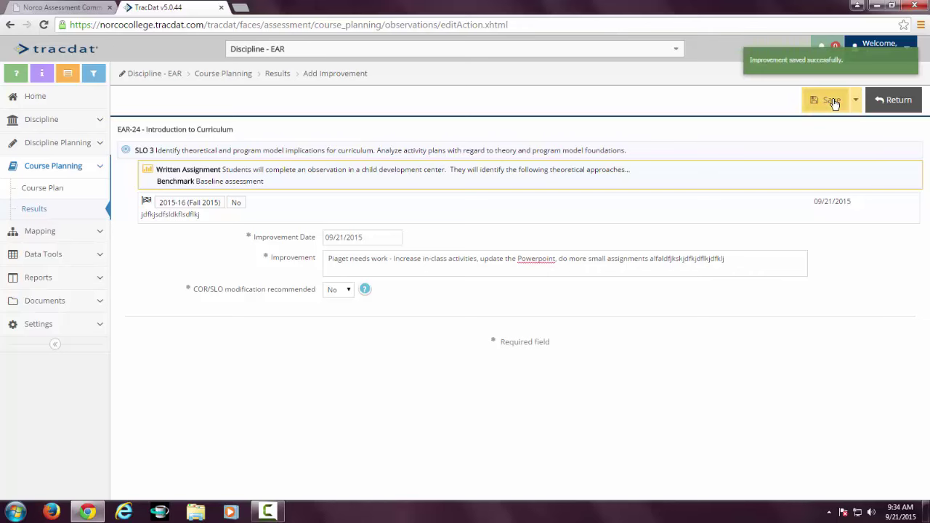
{"action": "left_click", "coordinate": [899, 105]}
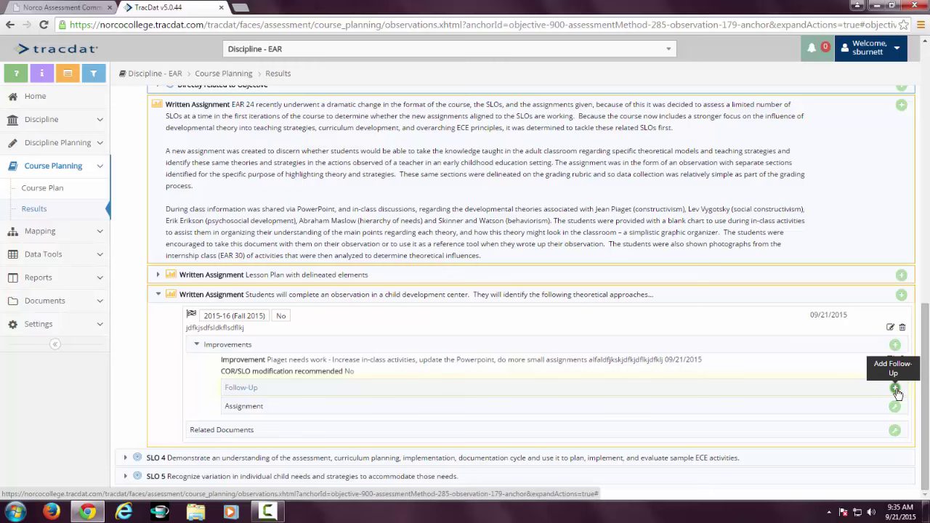
{"action": "left_click", "coordinate": [895, 389]}
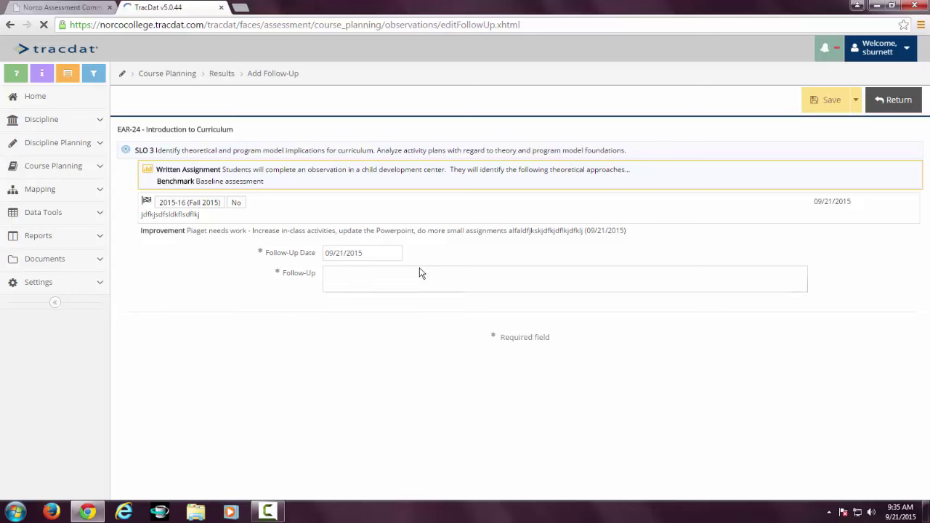
Save the follow-up 'Wow they did awesome 85% average - qualitative difference', correcting its typos.
{"action": "left_click", "coordinate": [422, 273]}
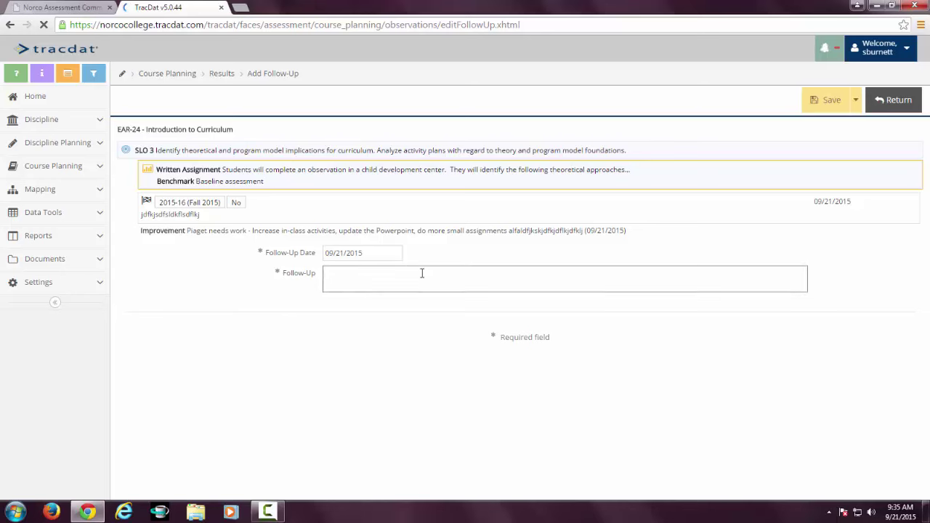
{"action": "type", "text": "WOw t"}
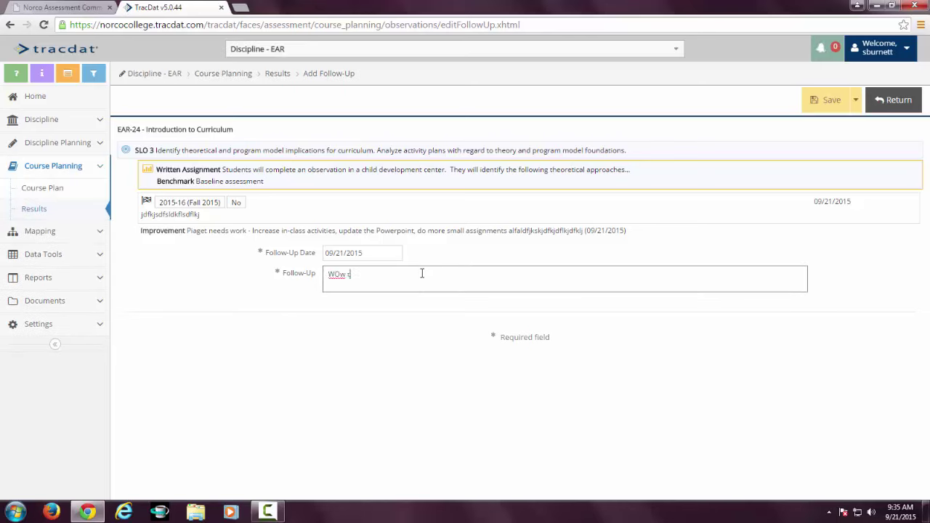
{"action": "type", "text": "hey did awesome 85% aveerage - qualitative difference"}
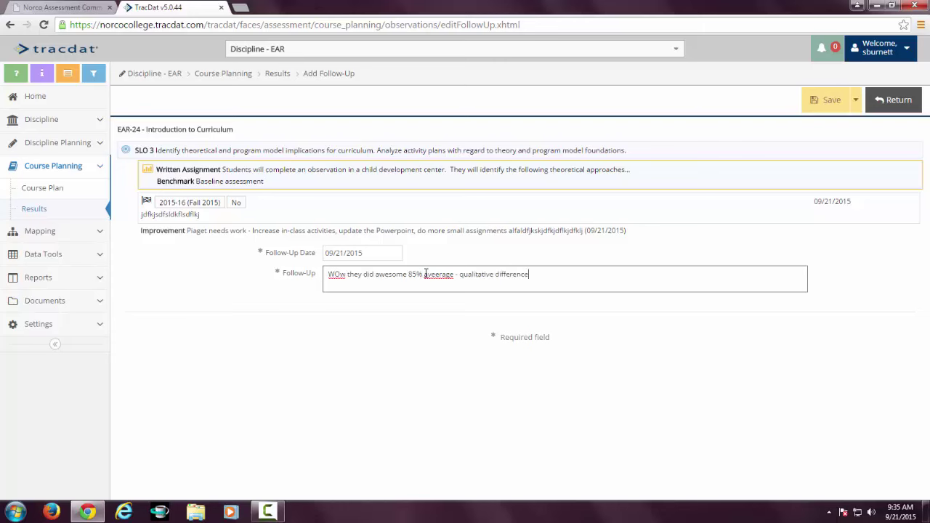
{"action": "right_click", "coordinate": [434, 274]}
{"action": "left_click", "coordinate": [471, 185]}
{"action": "left_click", "coordinate": [335, 274]}
{"action": "key", "text": "BackSpace"}
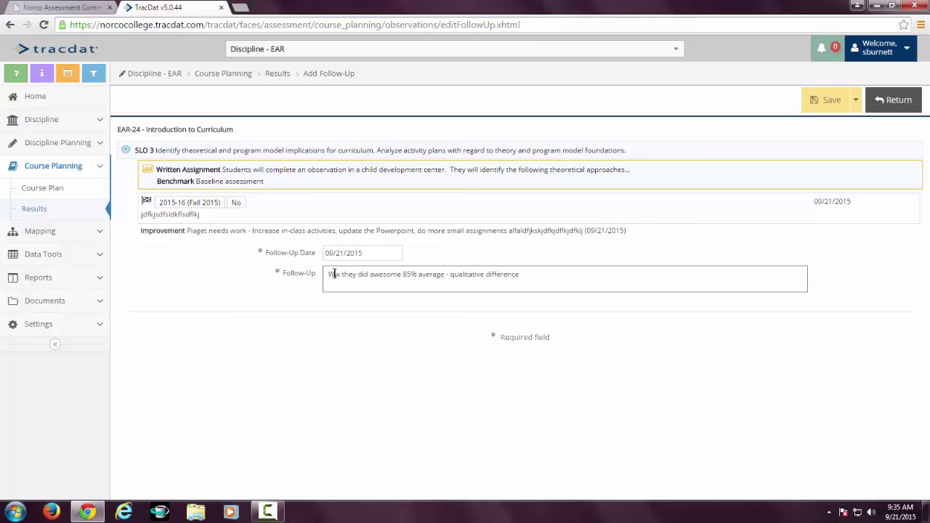
{"action": "type", "text": "o"}
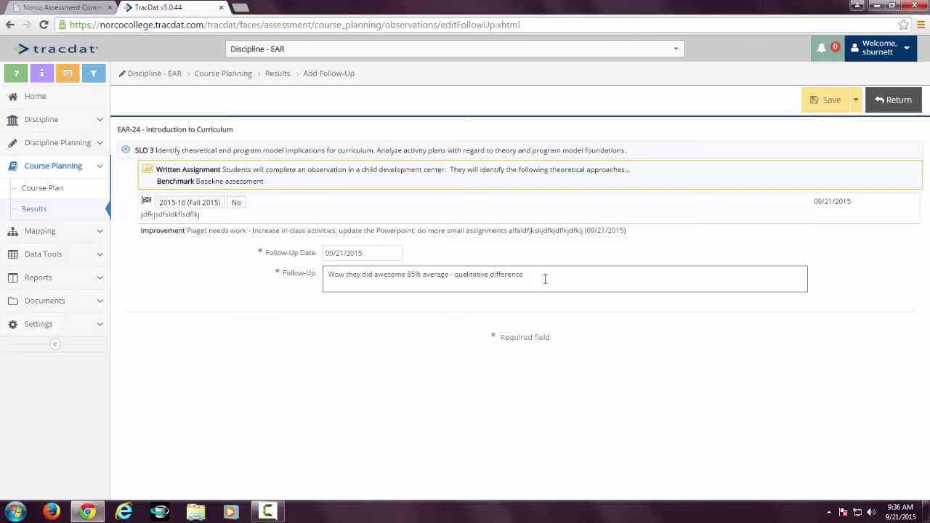
{"action": "left_click", "coordinate": [829, 99]}
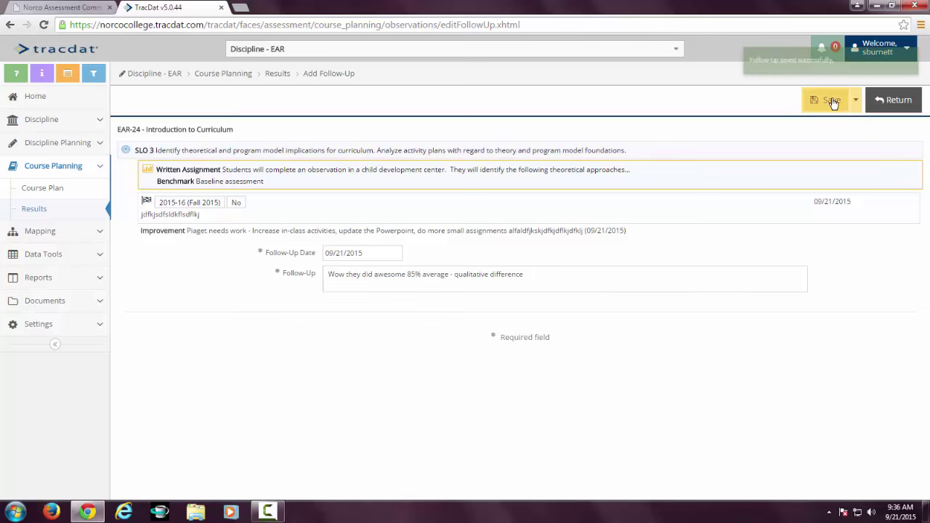
{"action": "left_click", "coordinate": [893, 99]}
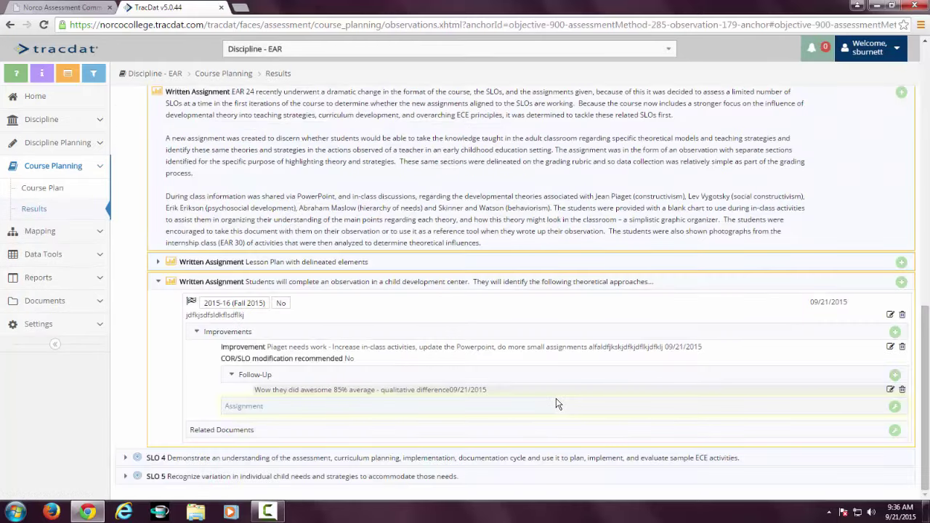
Scroll through the Results page to review the SLO 1 and SLO 2 result entries.
{"action": "scroll", "coordinate": [555, 404], "scroll_direction": "up", "scroll_amount": 10}
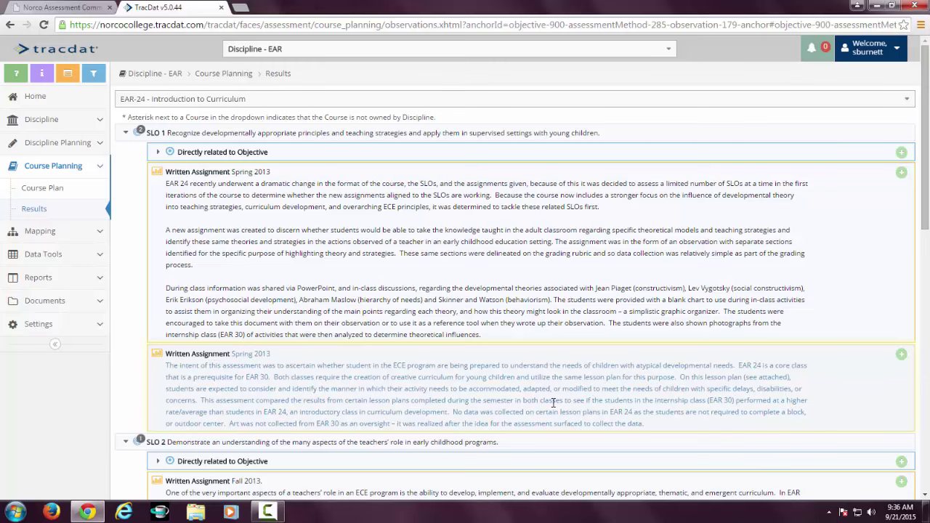
{"action": "scroll", "coordinate": [553, 402], "scroll_direction": "down", "scroll_amount": 15}
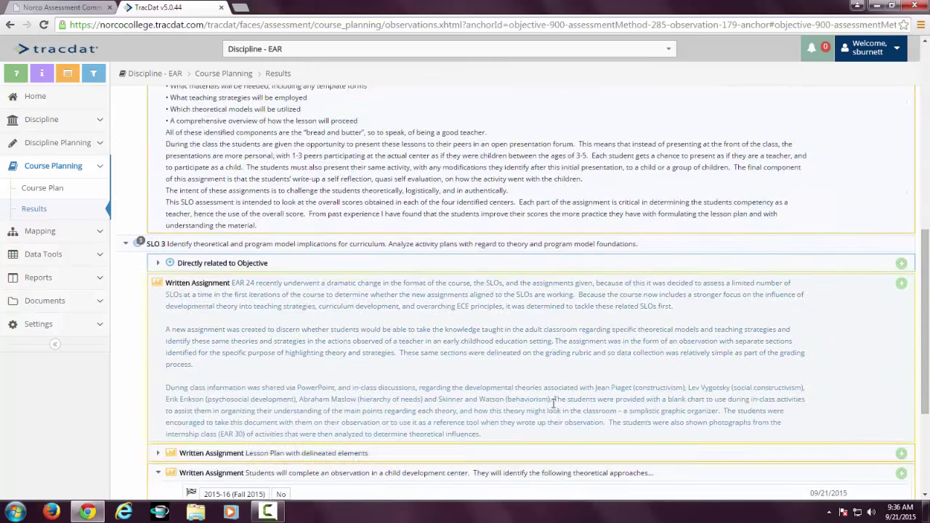
{"action": "scroll", "coordinate": [553, 403], "scroll_direction": "down", "scroll_amount": 2}
{"action": "scroll", "coordinate": [553, 408], "scroll_direction": "down", "scroll_amount": 4}
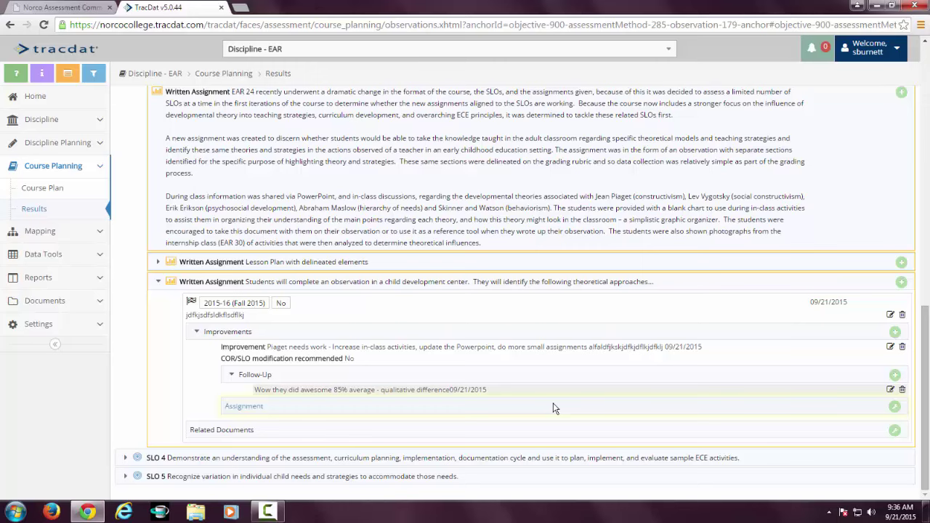
{"action": "scroll", "coordinate": [553, 408], "scroll_direction": "up", "scroll_amount": 6}
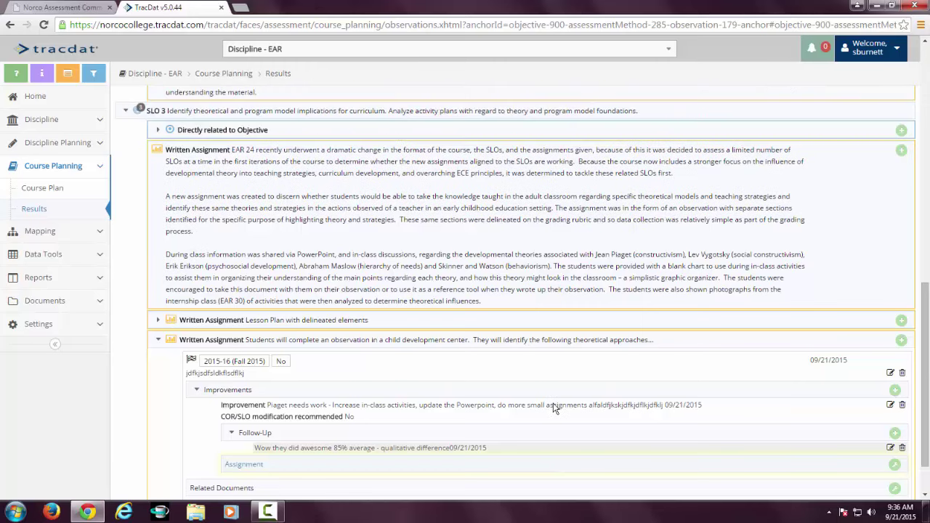
{"action": "scroll", "coordinate": [553, 405], "scroll_direction": "up", "scroll_amount": 10}
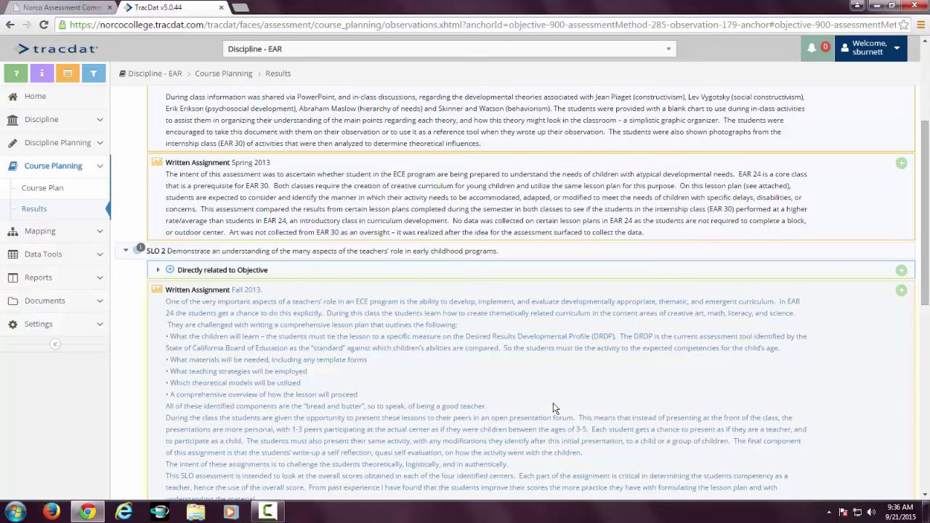
{"action": "scroll", "coordinate": [553, 408], "scroll_direction": "up", "scroll_amount": 7}
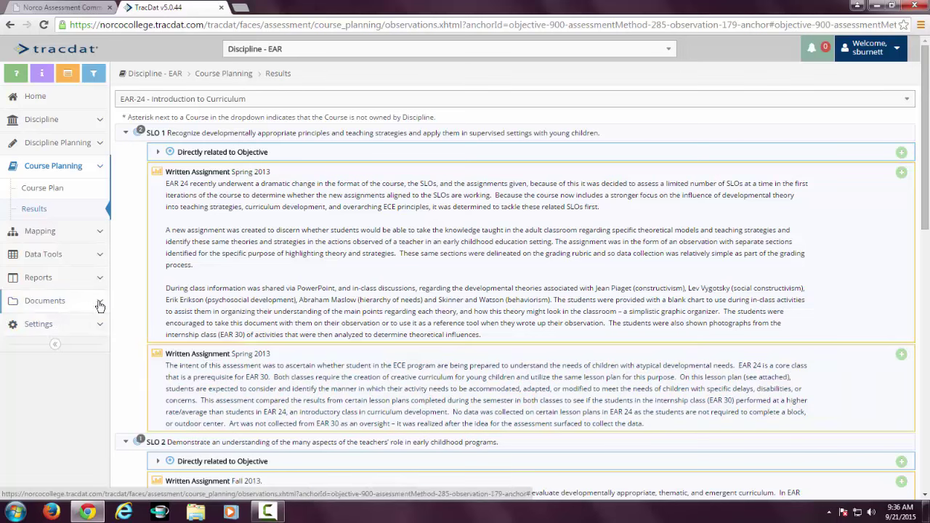
Create an 'EAR 46' folder under Discipline - EAR in the Document Repository.
{"action": "left_click", "coordinate": [45, 304]}
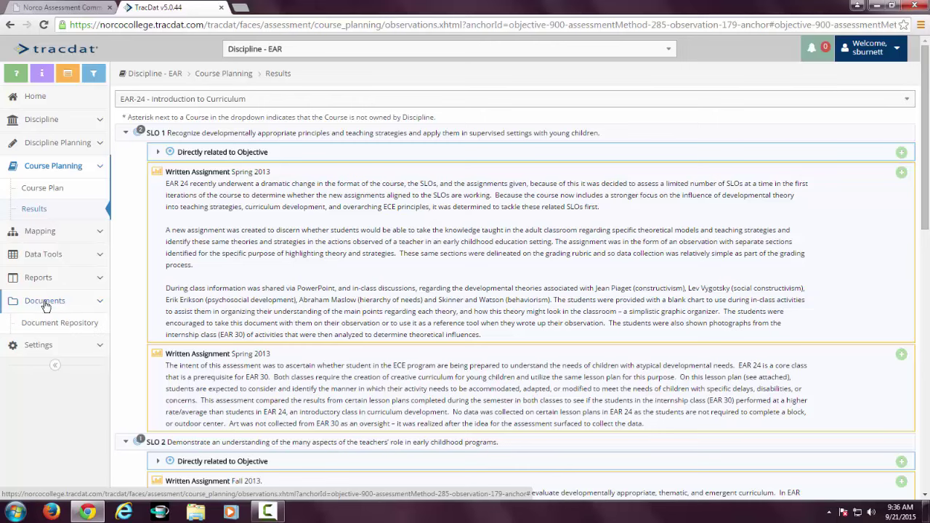
{"action": "left_click", "coordinate": [43, 324]}
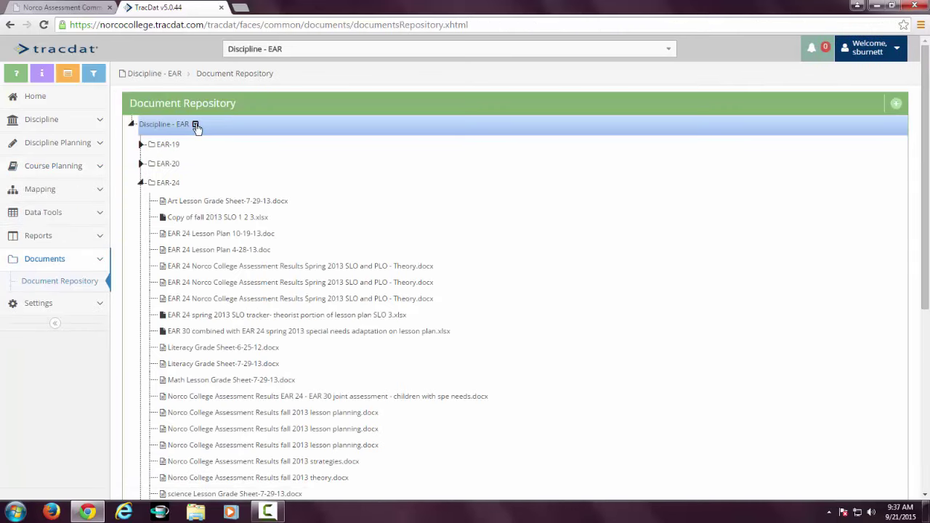
{"action": "left_click", "coordinate": [195, 125]}
{"action": "left_click", "coordinate": [210, 139]}
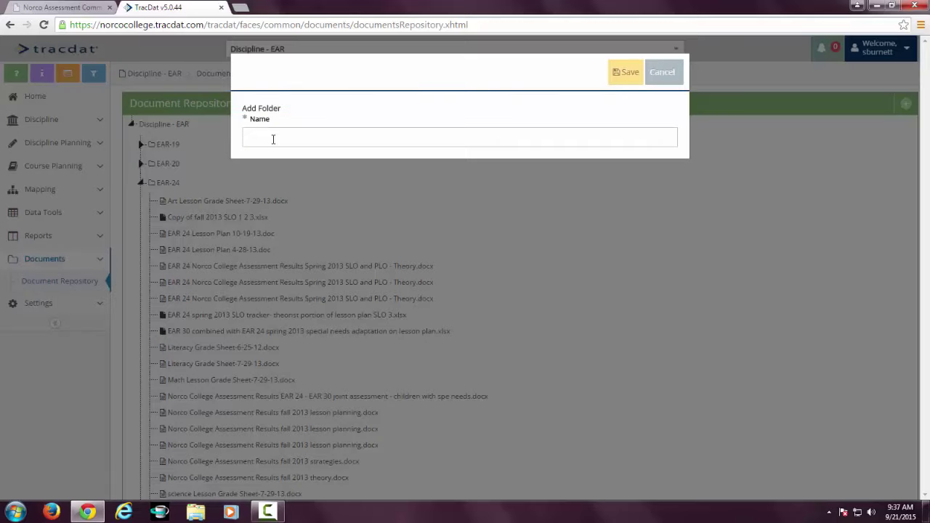
{"action": "type", "text": "EAr 46"}
{"action": "key", "text": "BackSpace"}
{"action": "key", "text": "BackSpace"}
{"action": "key", "text": "BackSpace"}
{"action": "key", "text": "BackSpace"}
{"action": "type", "text": "R 46"}
{"action": "left_click", "coordinate": [631, 74]}
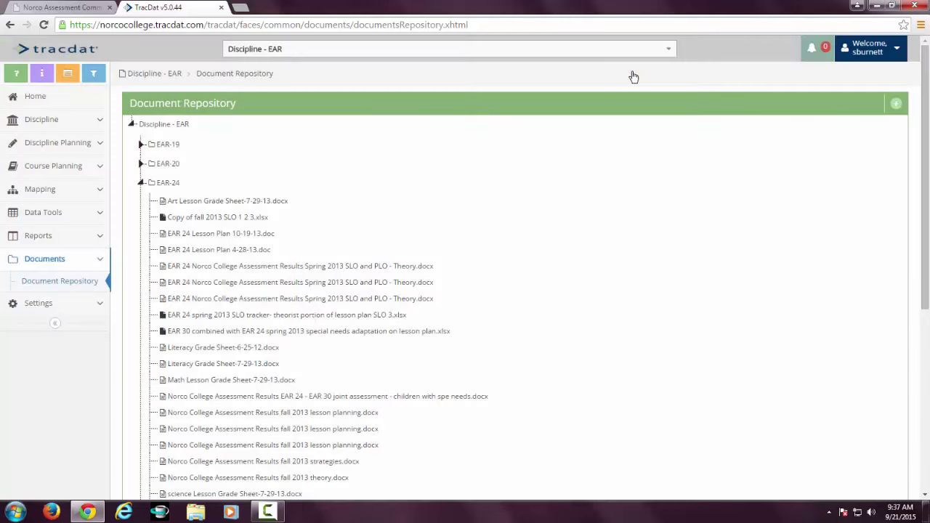
Open the add-documents form for the EAR 46 folder, then cancel it.
{"action": "scroll", "coordinate": [197, 233], "scroll_direction": "down", "scroll_amount": 5}
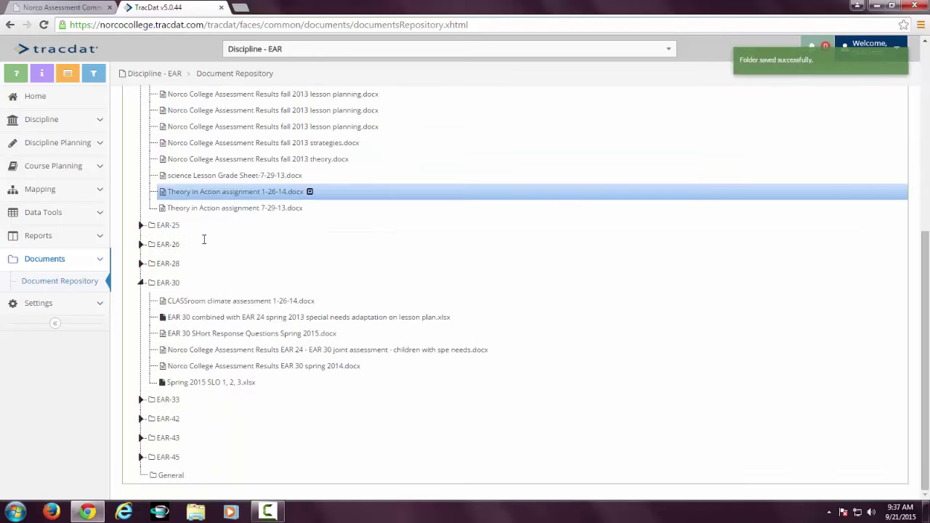
{"action": "left_click", "coordinate": [195, 404]}
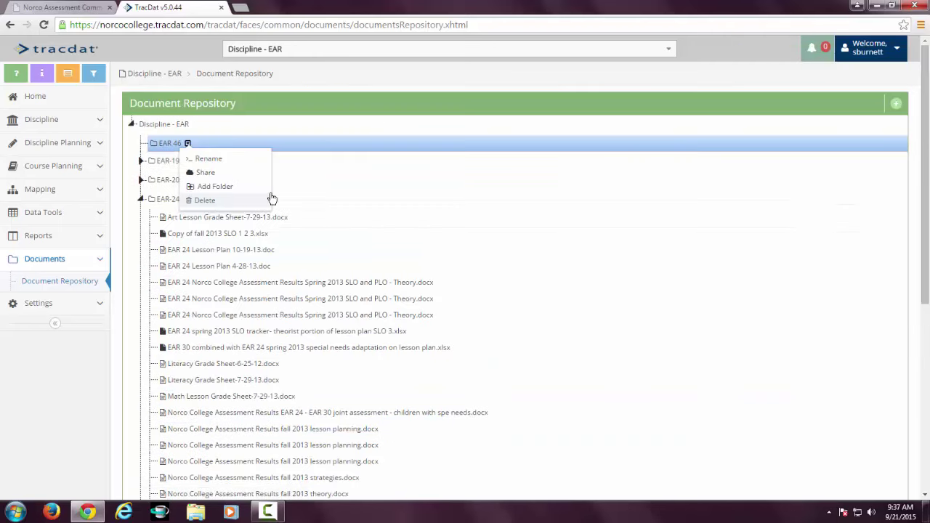
{"action": "left_click", "coordinate": [897, 104]}
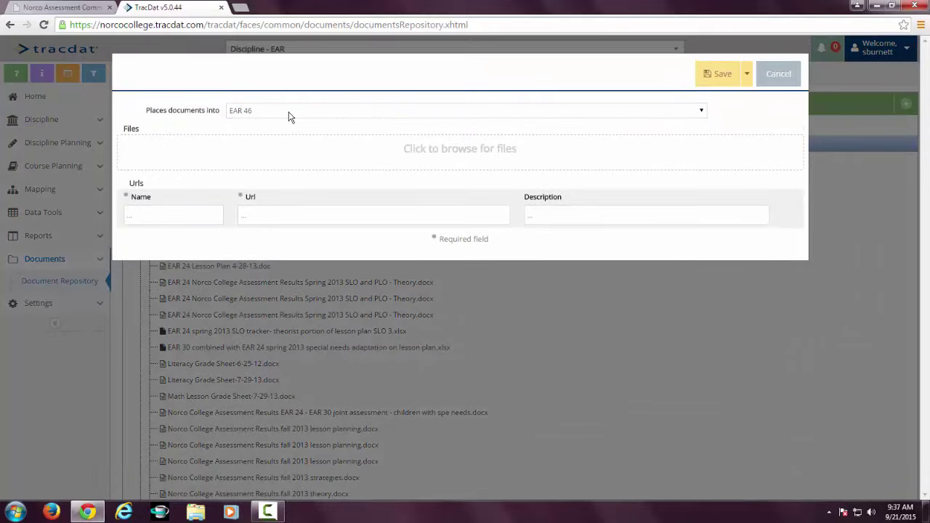
{"action": "left_click", "coordinate": [778, 75]}
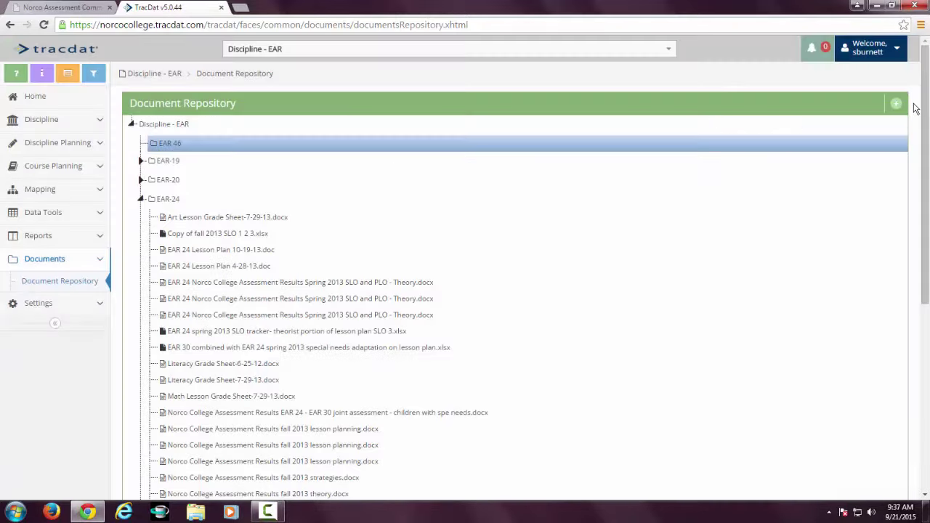